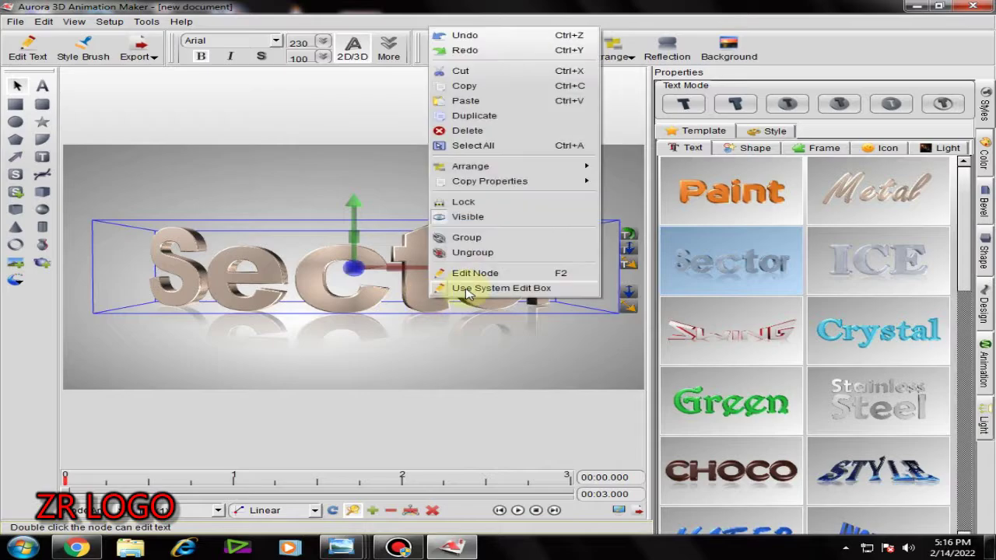
Step: Replace the Sector text with "ZR LOGO", and reduce its size by entering font size 160 and scaling it smaller
type("zr logo")
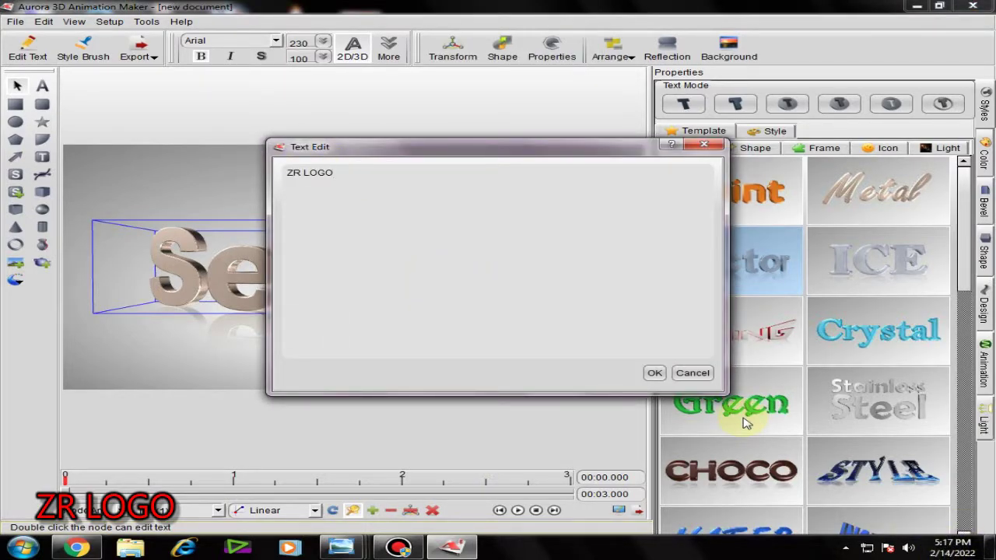
left_click(654, 372)
left_click(323, 42)
left_click_drag(307, 44, 291, 73)
type("160")
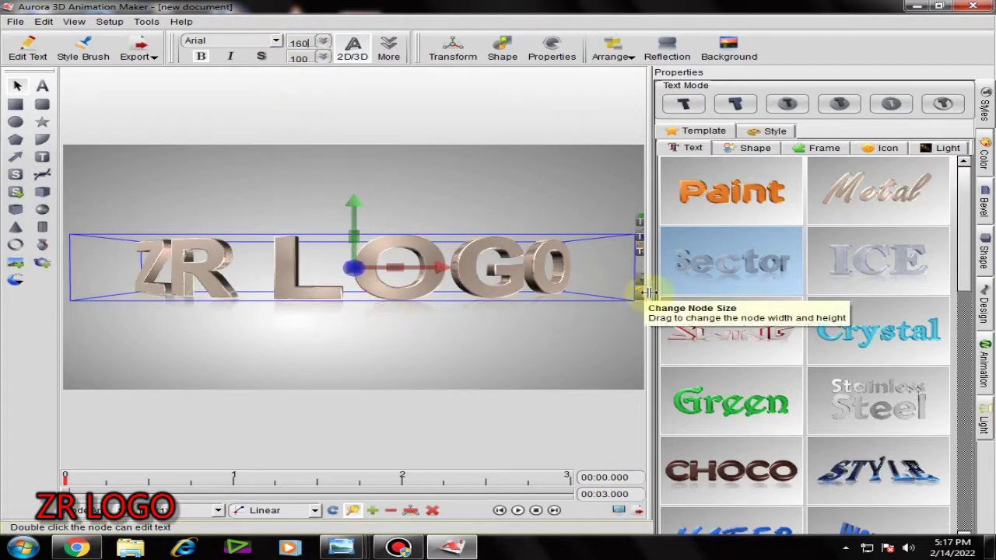
left_click_drag(647, 291, 604, 291)
left_click_drag(609, 249, 544, 250)
Step: Set the background to the image of a blue planet horizon under a starry sky
left_click(728, 49)
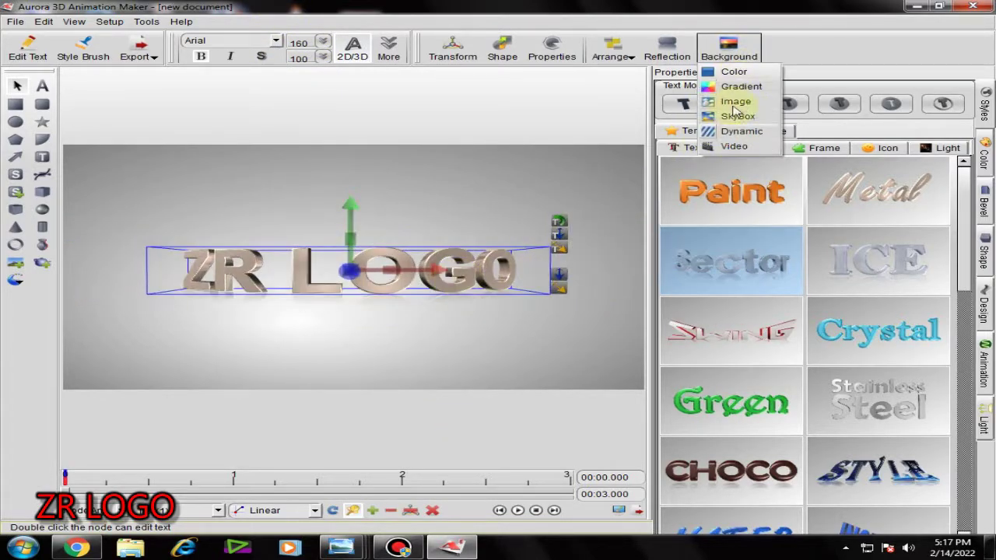
left_click(731, 102)
double_click(200, 102)
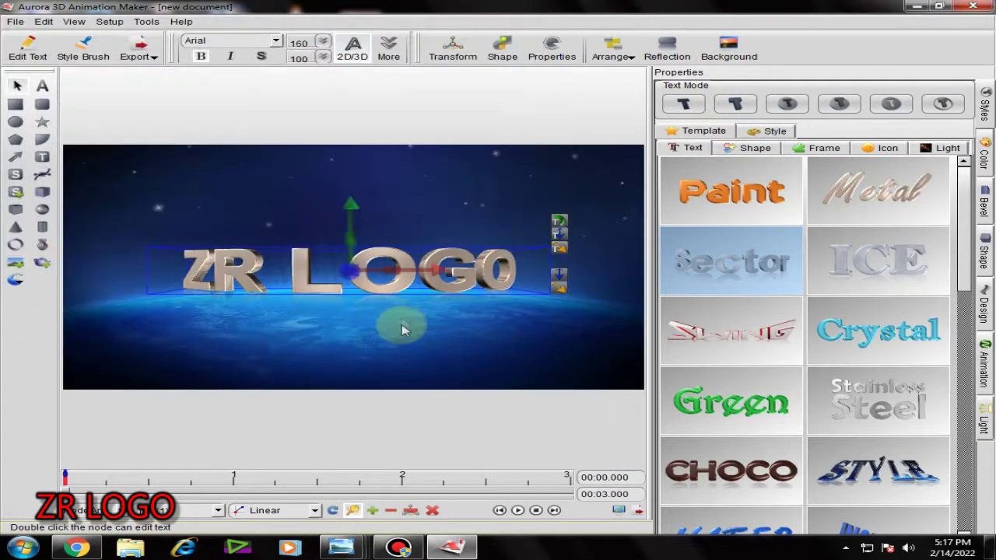
Step: Shrink the ZR LOGO text and reposition it on the left of the horizon, rotated about its vertical axis
left_click_drag(457, 281, 459, 309)
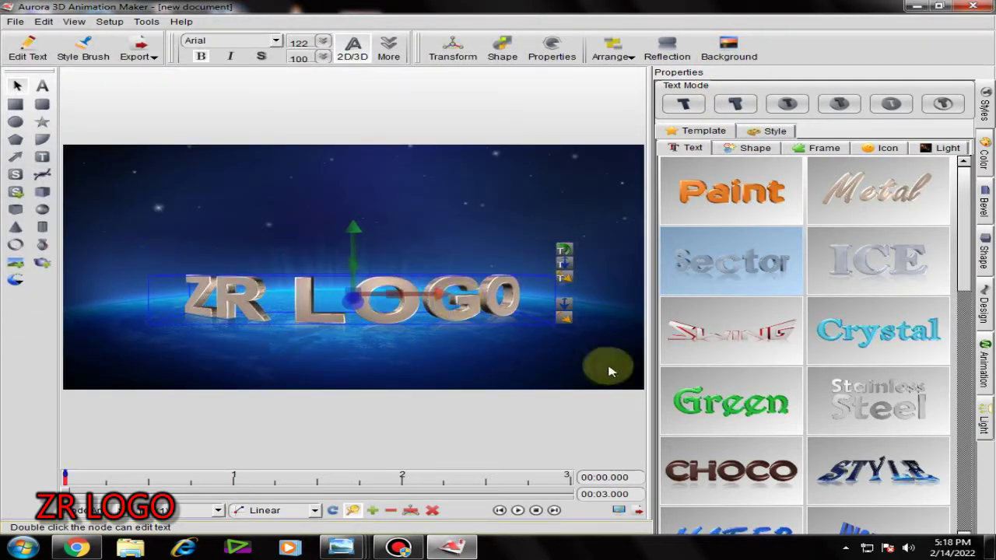
left_click_drag(564, 278, 526, 277)
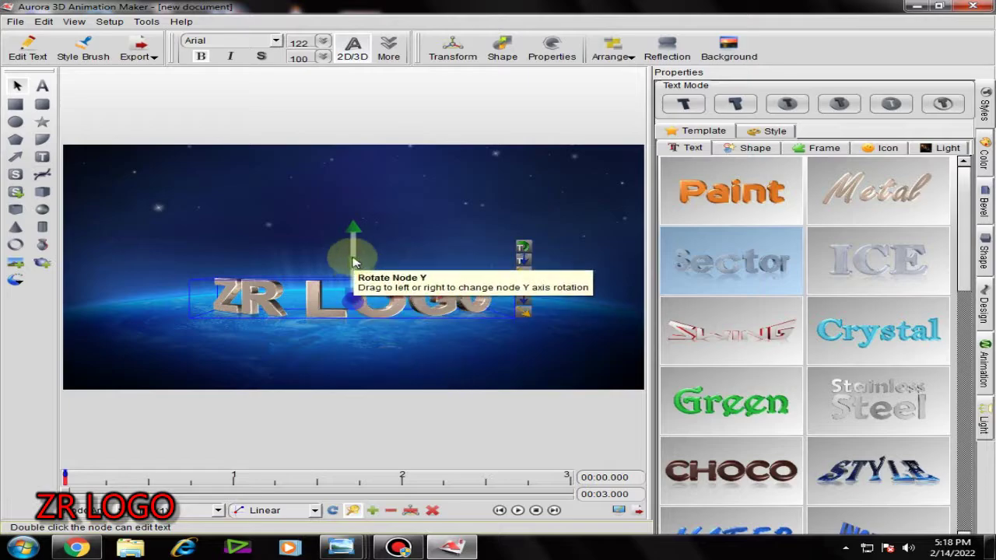
left_click_drag(352, 261, 356, 281)
left_click_drag(460, 309, 334, 307)
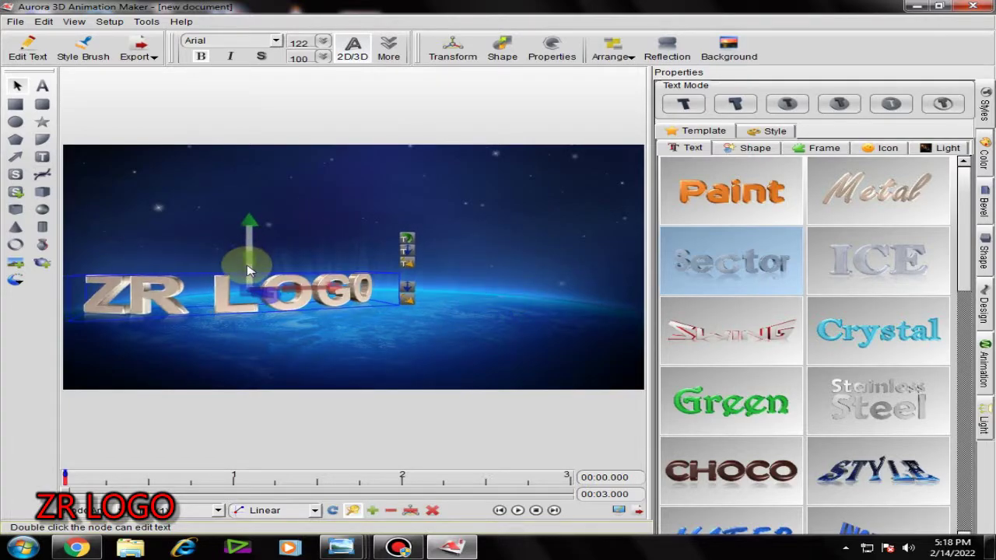
left_click(416, 329)
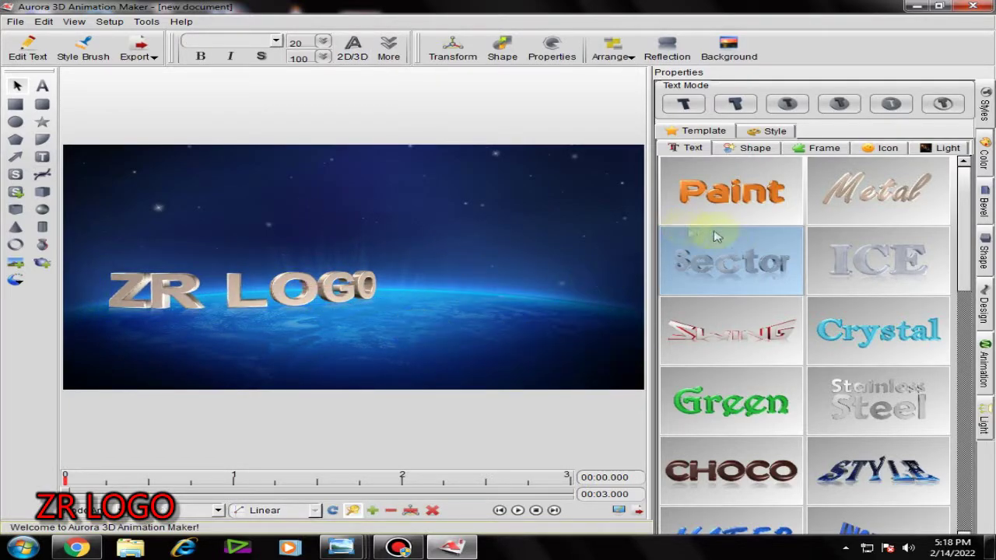
Step: Try several fonts on the ZR LOGO text, including AR DELANEY, Anuradha and Arabic Typesetting, and return it to Arial
left_click(362, 289)
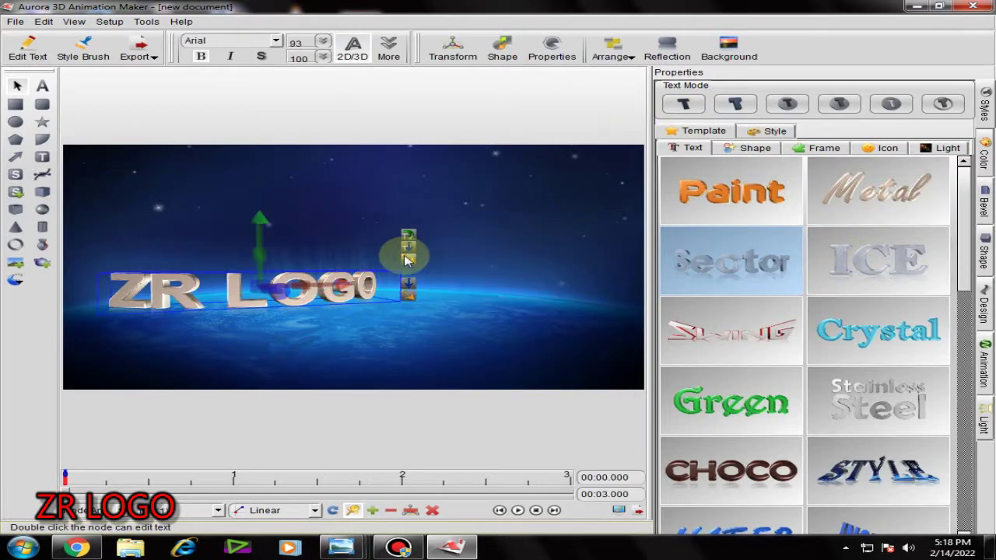
left_click(276, 41)
left_click(296, 102)
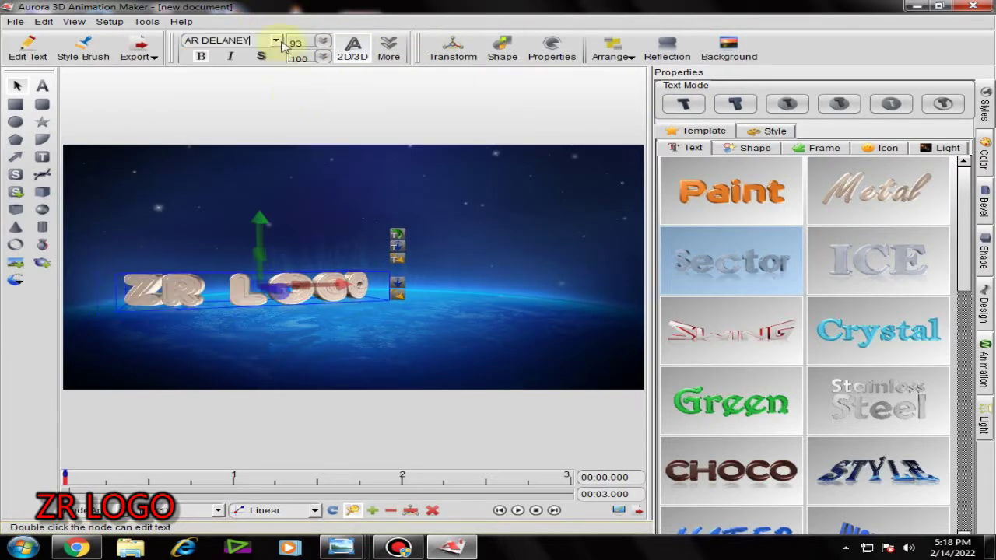
left_click(278, 41)
left_click(272, 115)
left_click(276, 41)
left_click(270, 119)
left_click(275, 40)
left_click(276, 55)
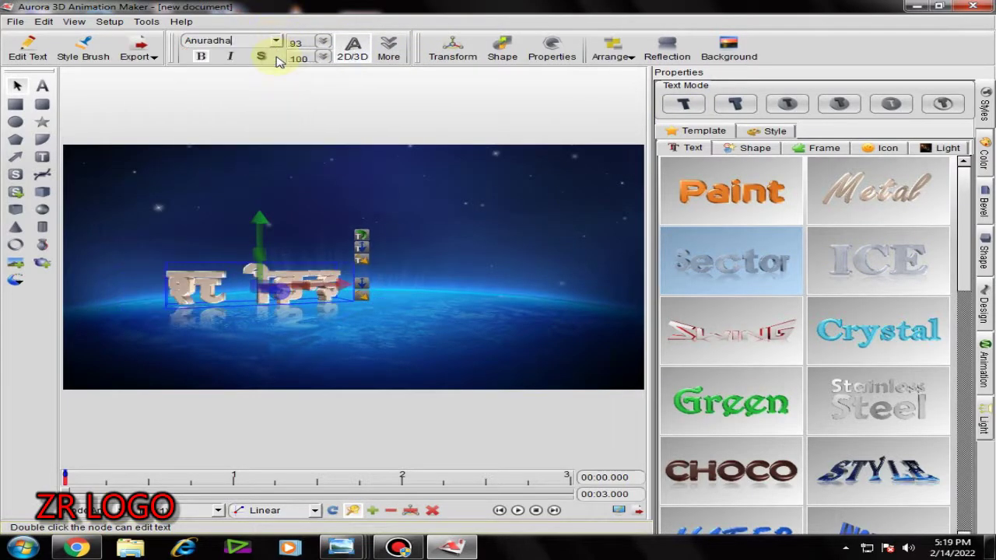
left_click(276, 41)
left_click(275, 67)
left_click(275, 41)
left_click(270, 90)
left_click(276, 41)
left_click(233, 127)
left_click(276, 41)
left_click(262, 138)
left_click(276, 41)
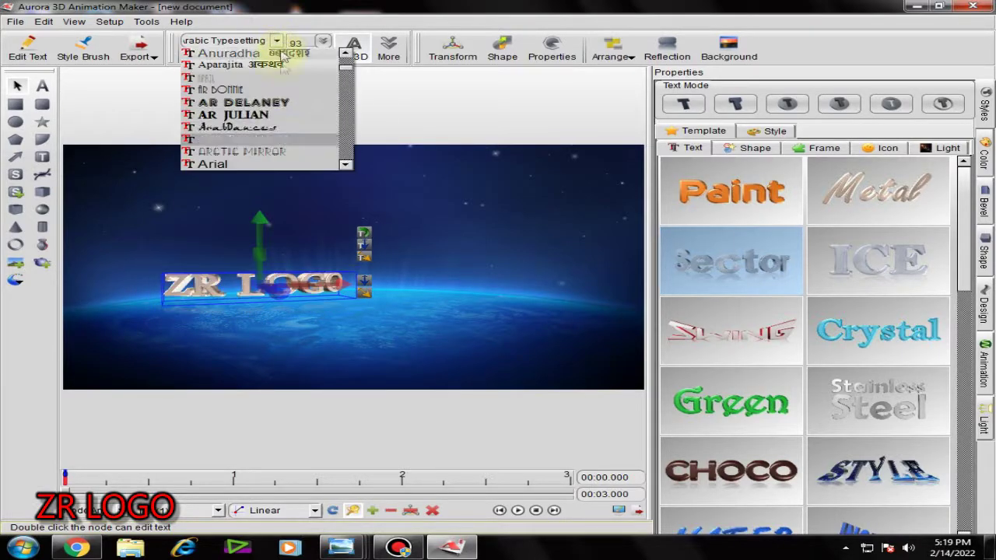
left_click(278, 164)
left_click(507, 317)
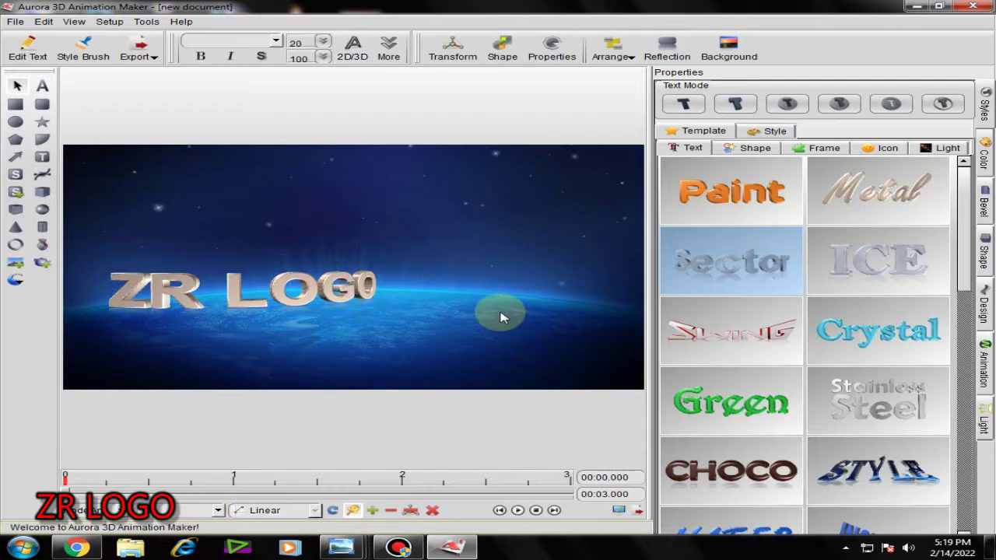
Step: Set up a dynamic background using scrollimage_sunset.jpg as the Texture1 image
left_click(729, 48)
left_click(742, 130)
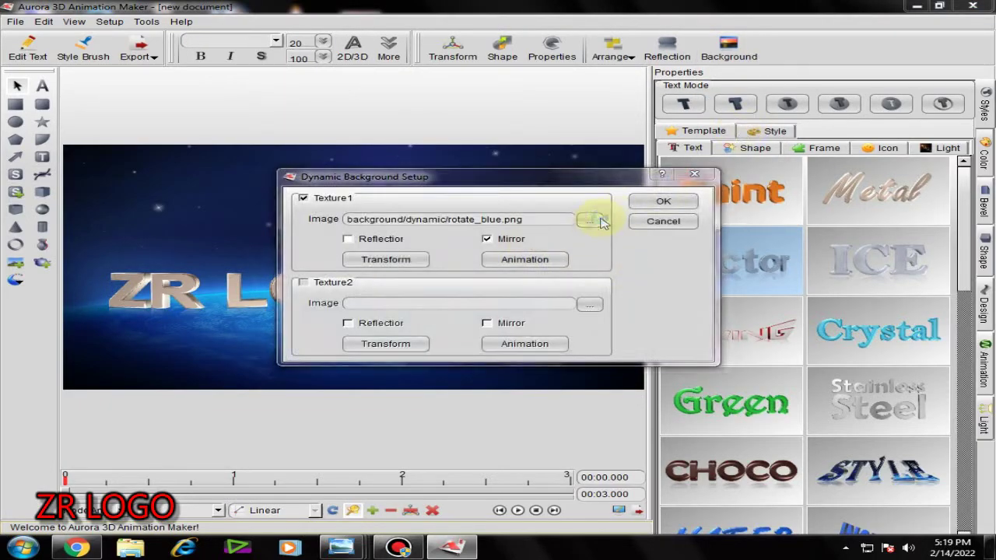
left_click(596, 213)
double_click(611, 414)
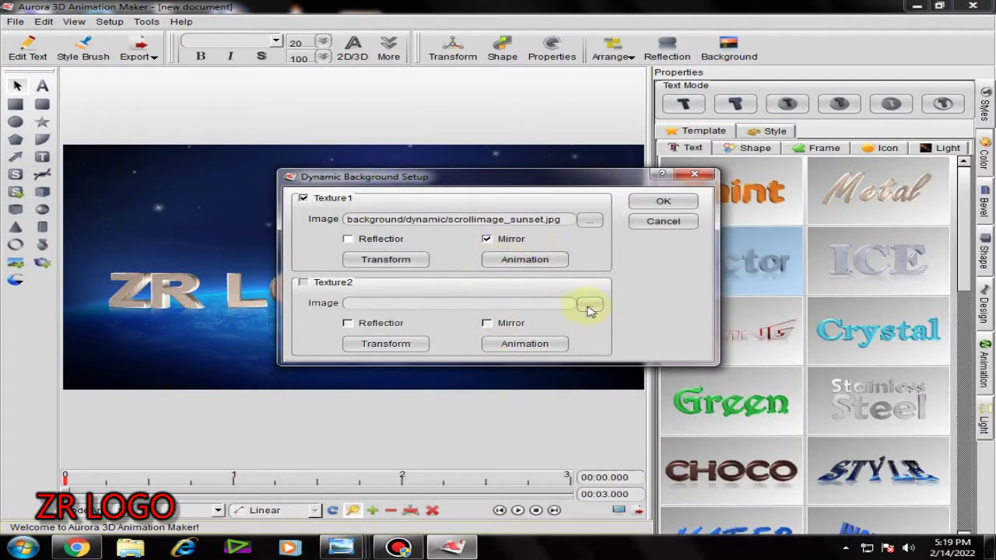
Step: Enable Texture2 with the image scrollimage_darkclouds.jpg, apply the dynamic background and play the animation
left_click(303, 283)
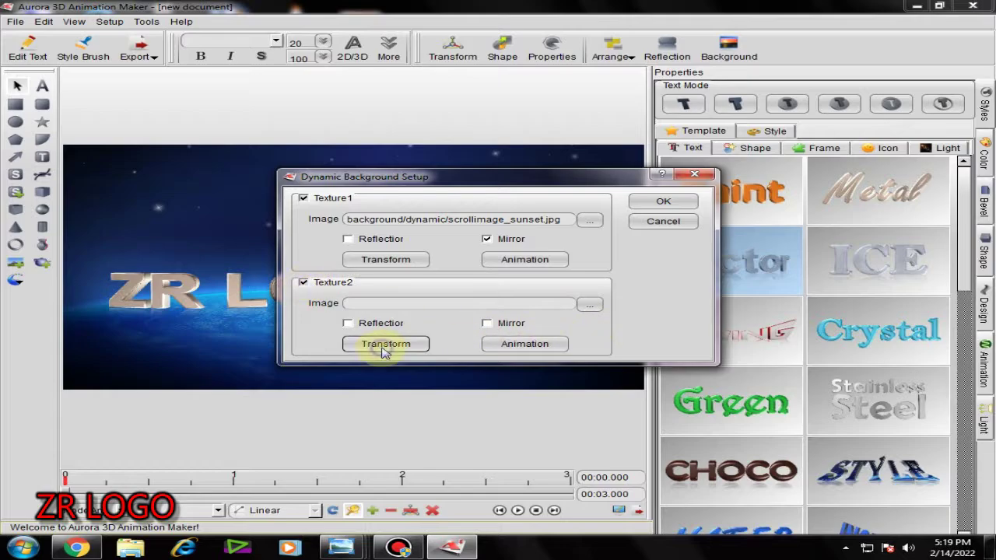
left_click(591, 303)
left_click_drag(811, 301, 822, 416)
double_click(598, 345)
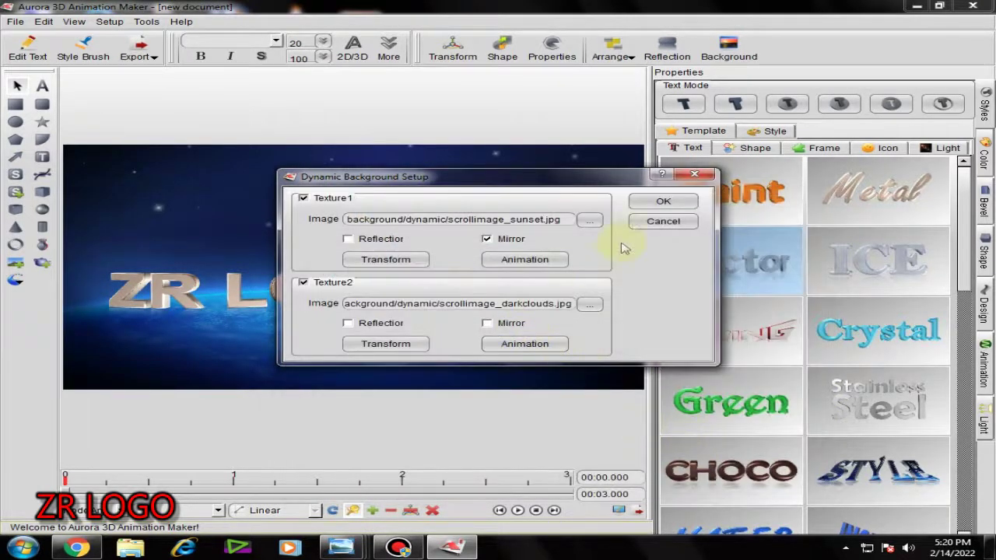
left_click(662, 201)
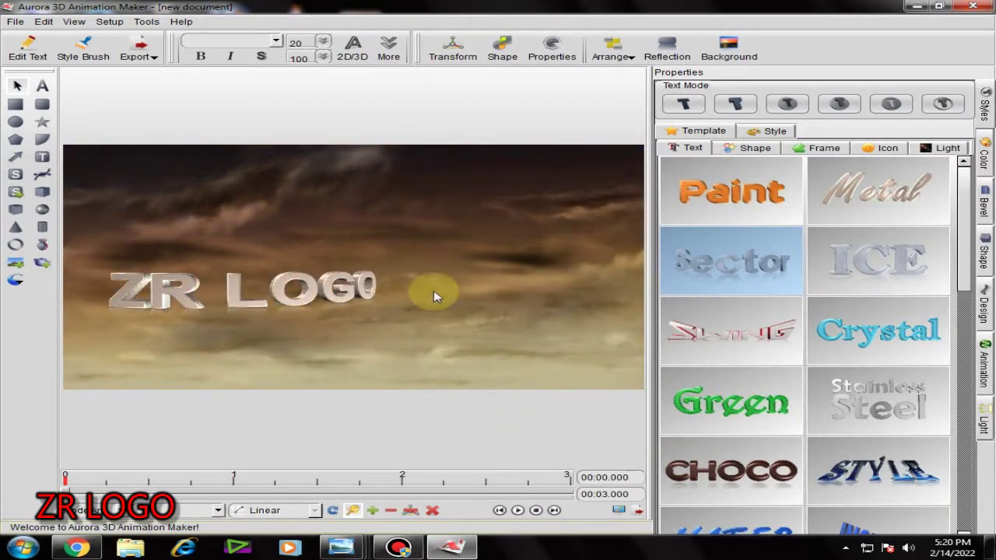
left_click(517, 510)
Step: Change the dynamic background's Texture1 image to scrollimage_sky.jpg
left_click(729, 50)
left_click(742, 133)
left_click(595, 220)
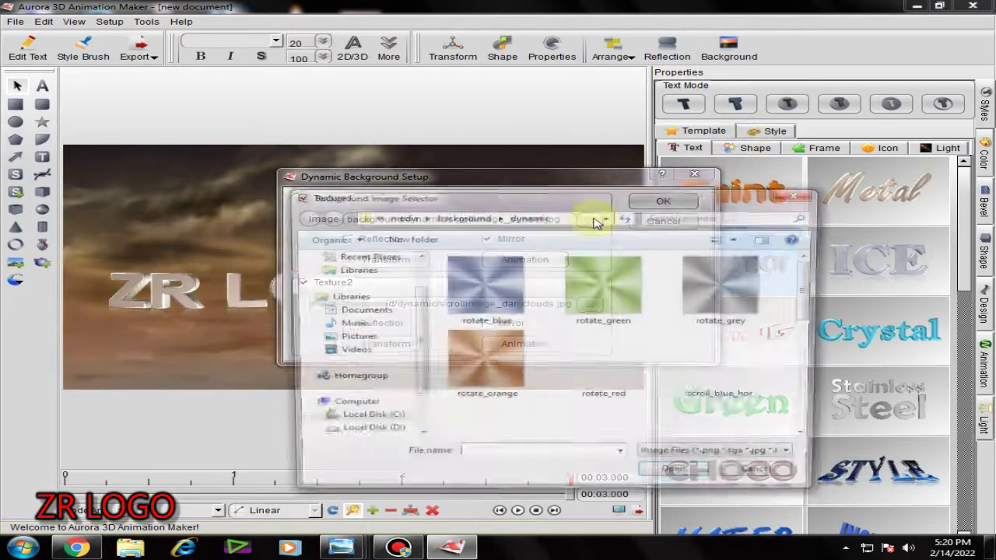
left_click_drag(811, 300, 813, 422)
left_click(489, 405)
left_click(671, 479)
left_click(675, 476)
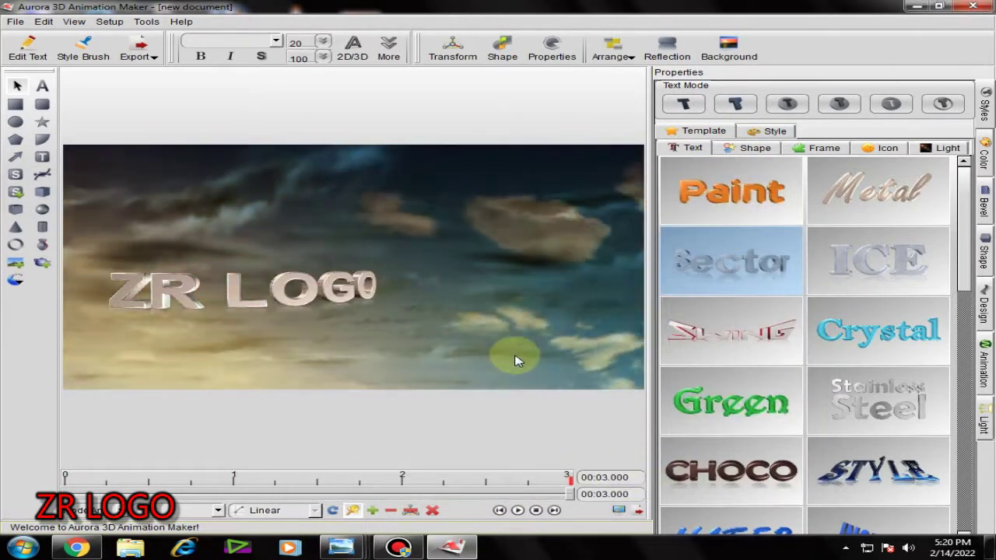
Step: Replace the dynamic background's Texture1 image with a woman's portrait and its Texture2 image with a palm beach
left_click(728, 46)
left_click(700, 128)
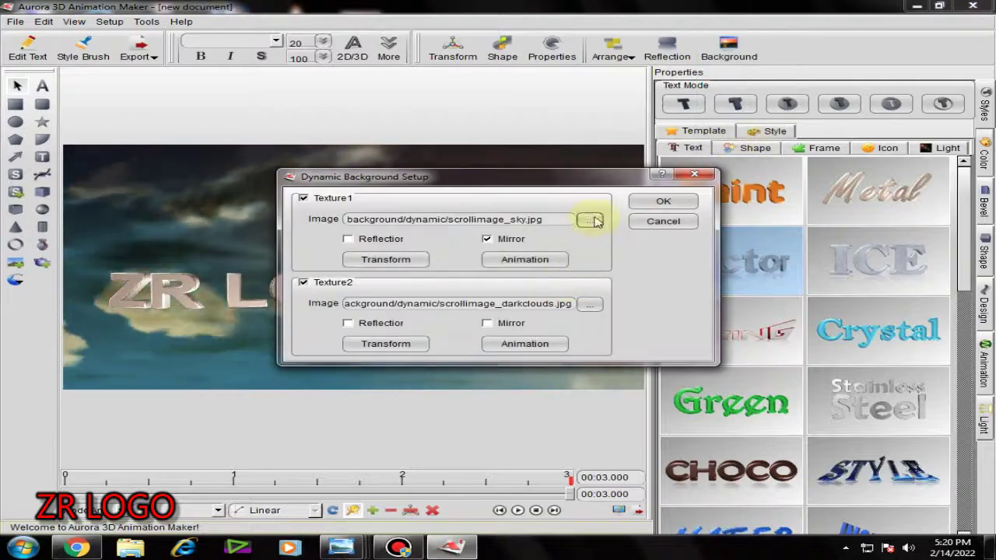
left_click(589, 218)
left_click(679, 476)
left_click(738, 65)
left_click(743, 131)
left_click(588, 304)
left_click(678, 476)
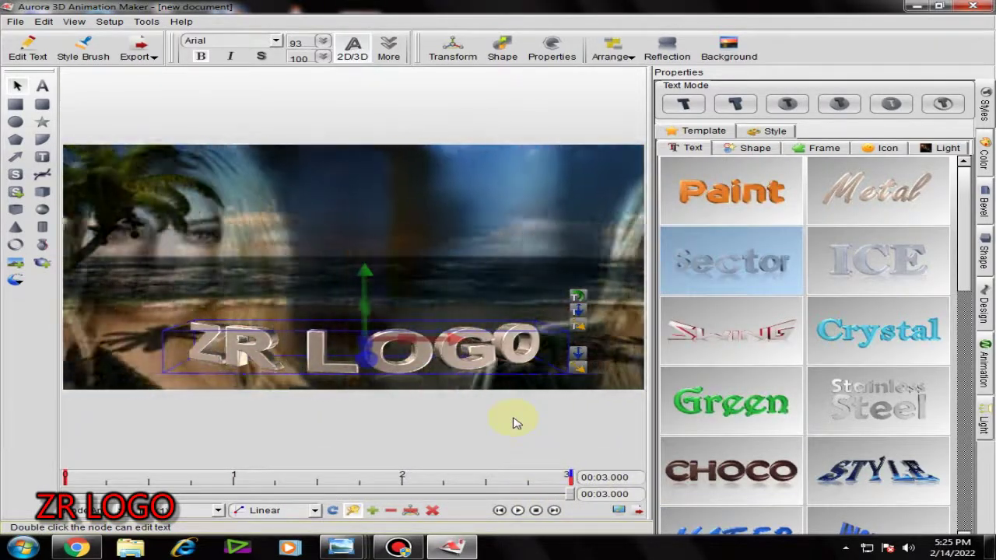
Step: Adjust the reflection and transform options of Texture1 in the dynamic background setup and apply them
left_click(731, 49)
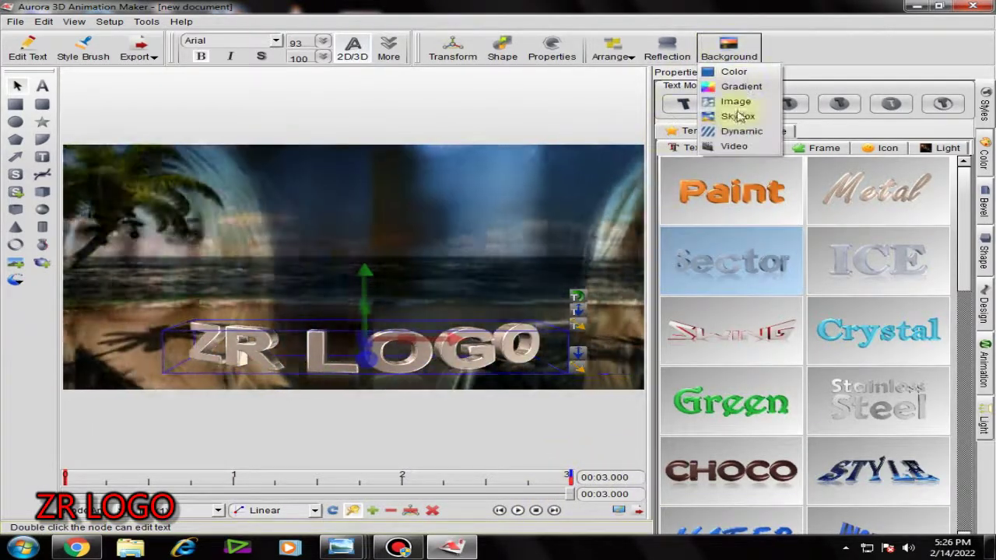
left_click(743, 129)
left_click(663, 201)
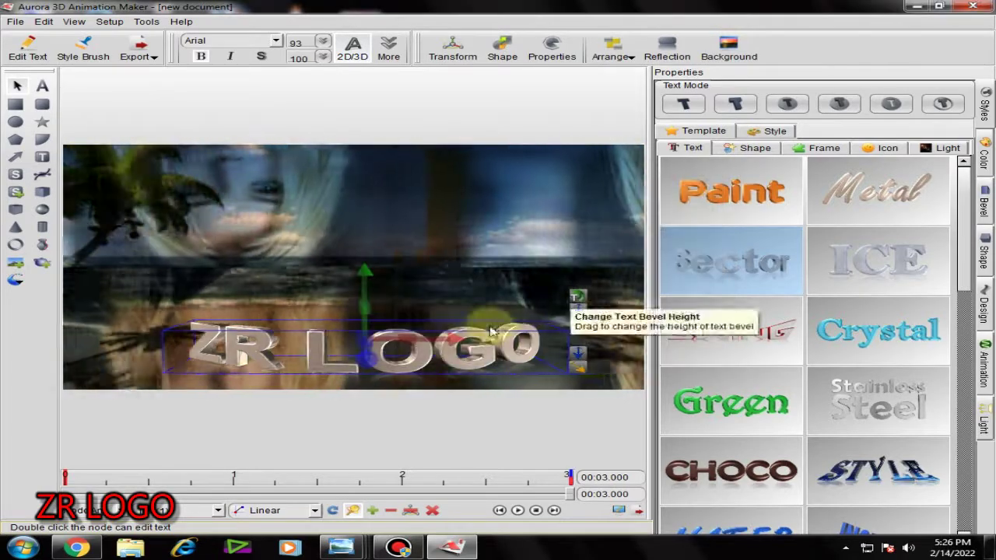
left_click(730, 49)
left_click(743, 129)
left_click(349, 240)
left_click(398, 261)
left_click(539, 224)
left_click(535, 245)
left_click(563, 324)
left_click(678, 205)
Step: Replace the Texture1 image of the dynamic background with a portrait from the "wedding bridal pic" folder on drive E
left_click(729, 48)
left_click(743, 129)
left_click(589, 219)
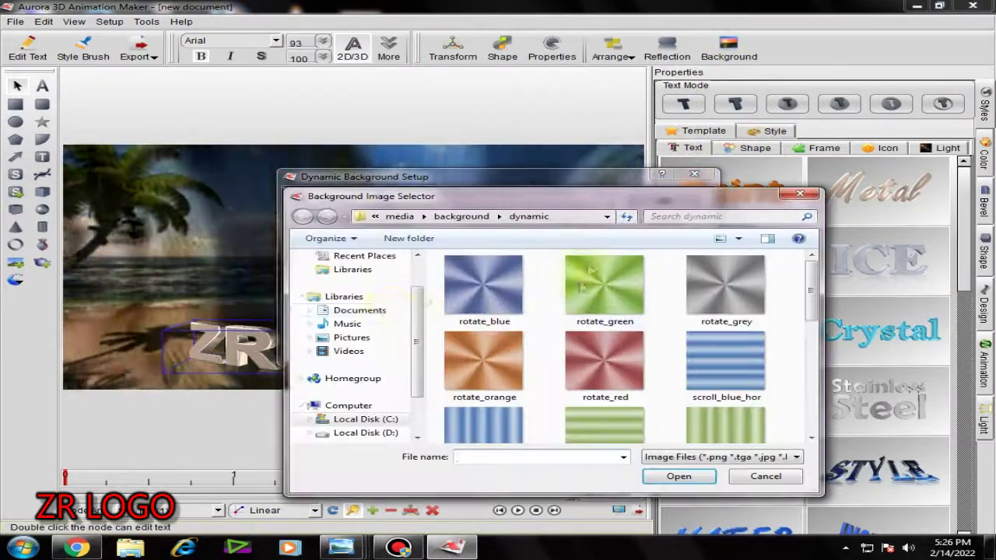
left_click(391, 394)
double_click(720, 373)
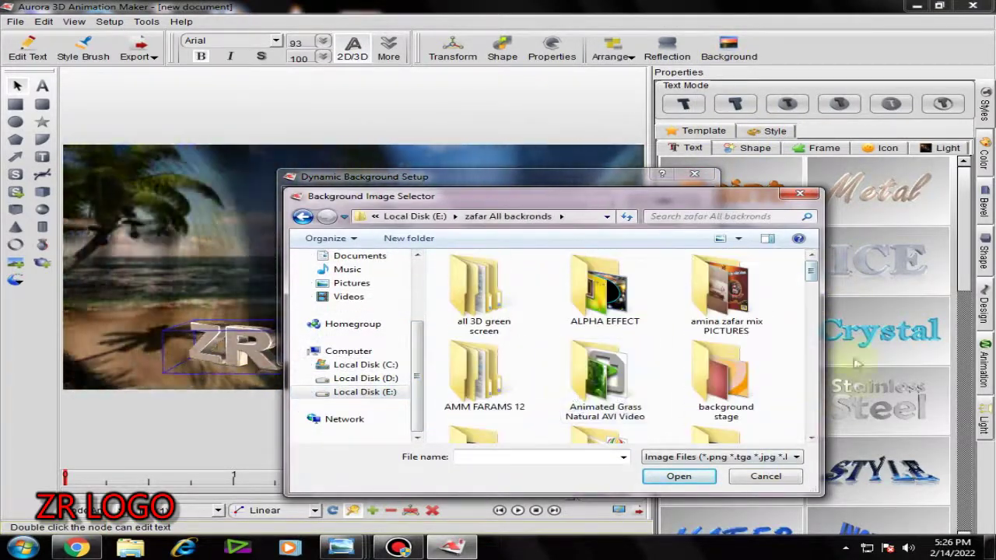
scroll(549, 342, "down", 10)
double_click(484, 313)
left_click(484, 312)
left_click_drag(814, 269, 787, 462)
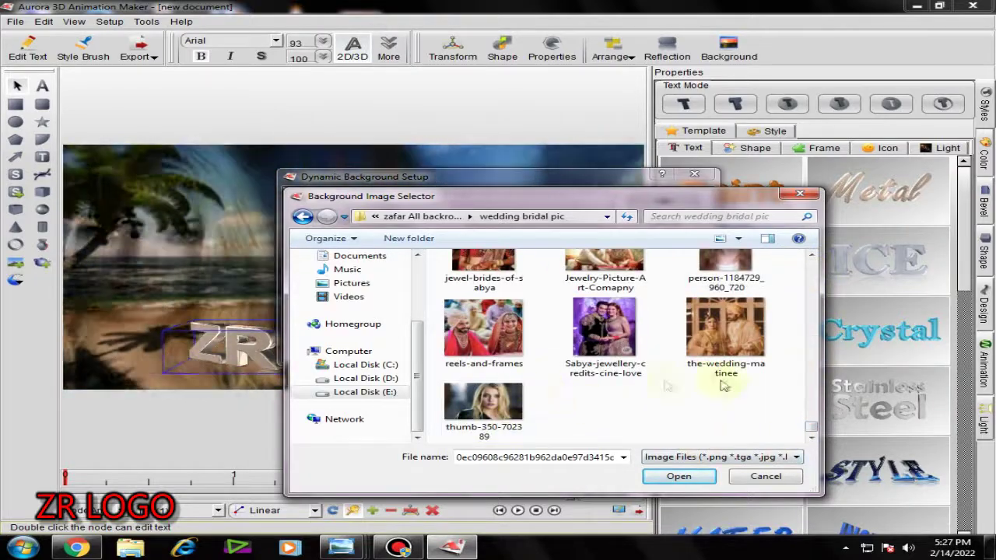
left_click(811, 258)
left_click(725, 294)
left_click(678, 476)
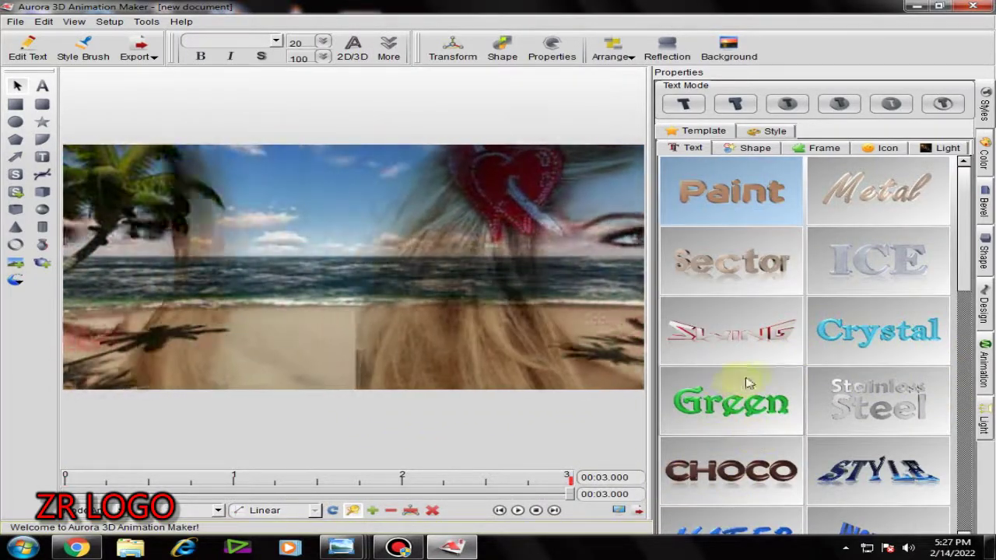
Step: Add the Reflection text template to the scene and change its text to "ZR LOGO"
scroll(933, 350, "down", 5)
scroll(943, 377, "down", 3)
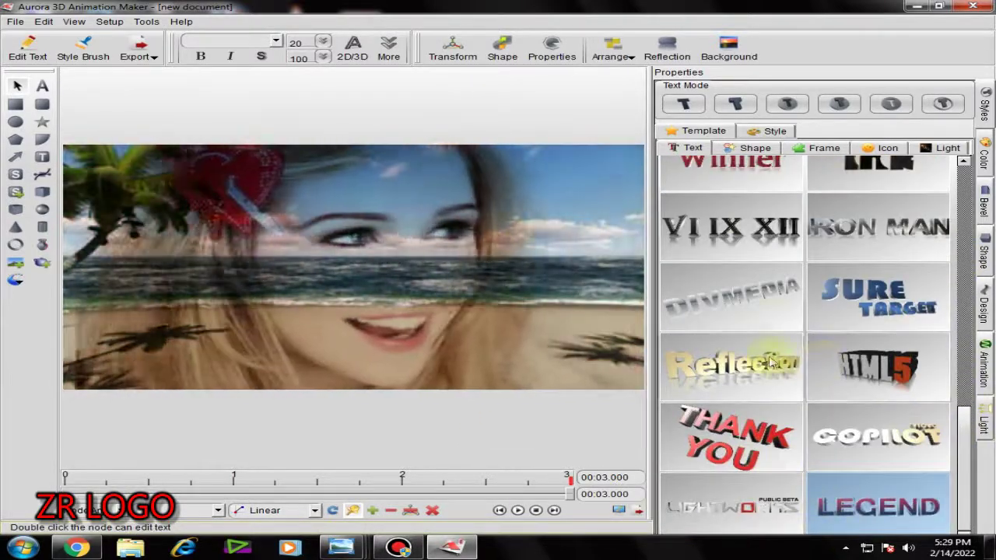
left_click(731, 366)
right_click(526, 268)
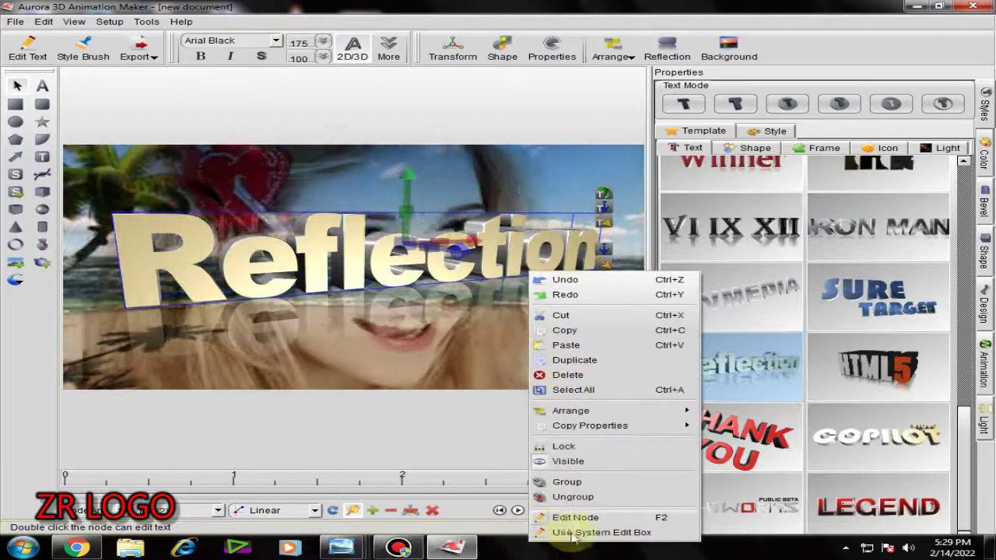
left_click(567, 513)
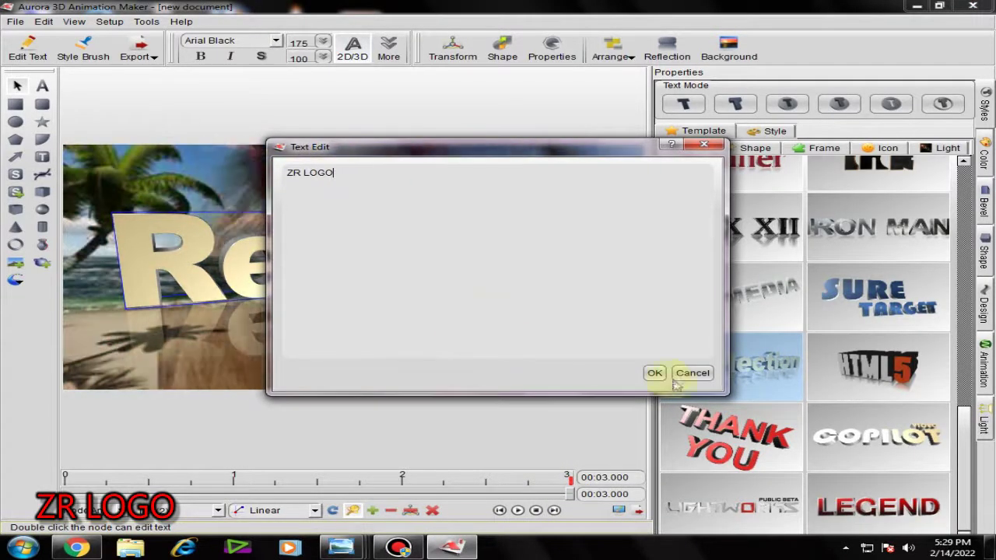
left_click(654, 373)
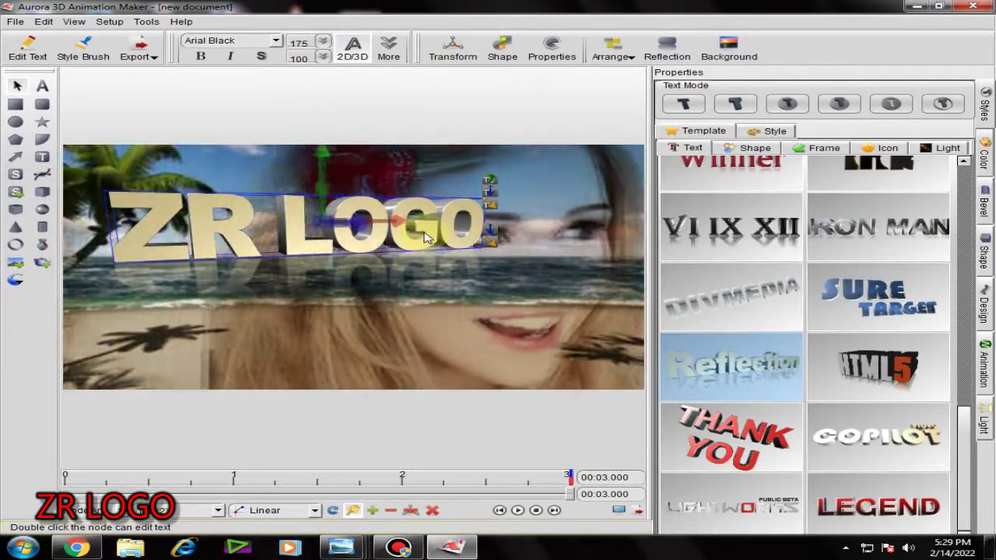
left_click(431, 331)
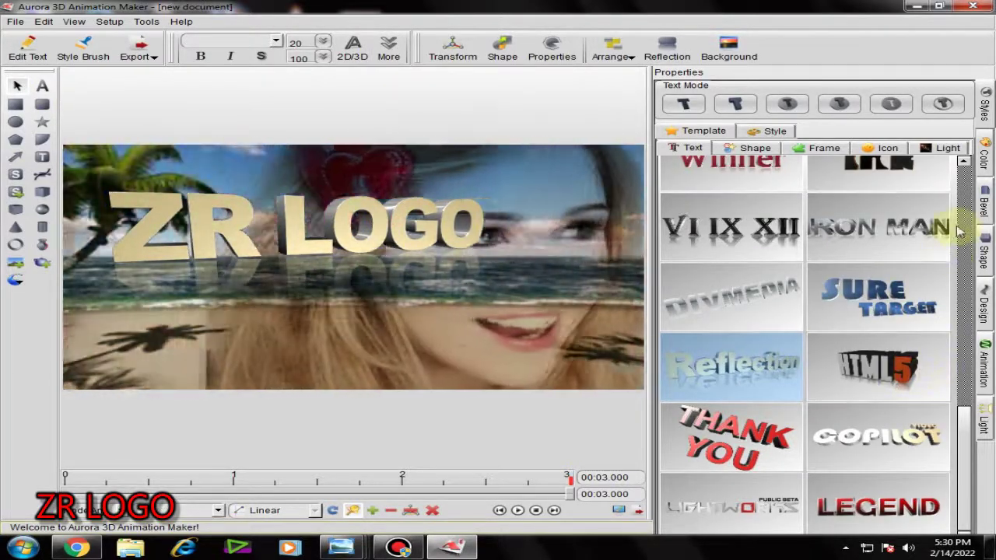
Step: Add the Winner text template below the title and change its text to "GREEN SCREEN" and "FRAME FREE EFFECT" on two lines
left_click(729, 167)
right_click(516, 350)
left_click(562, 339)
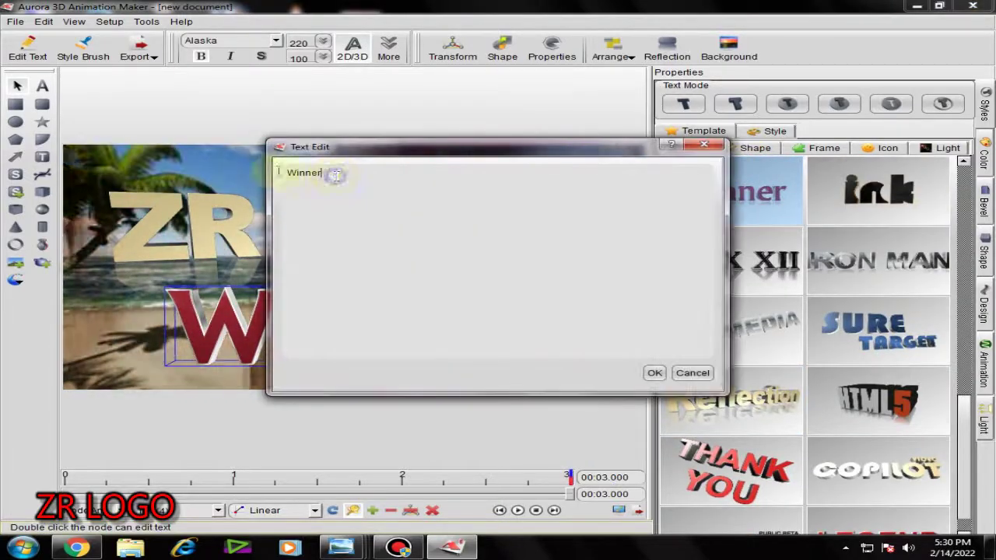
mouse_move(992, 549)
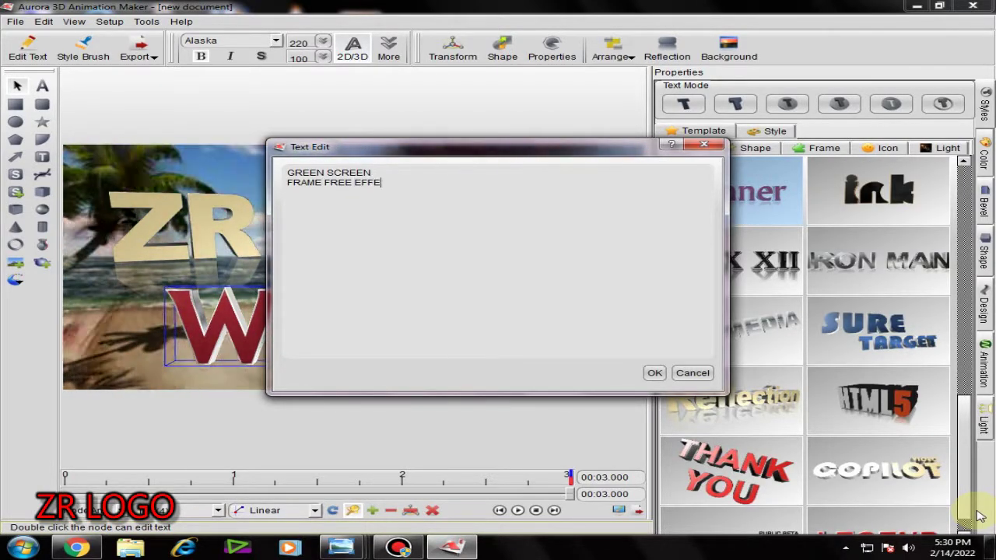
left_click(654, 373)
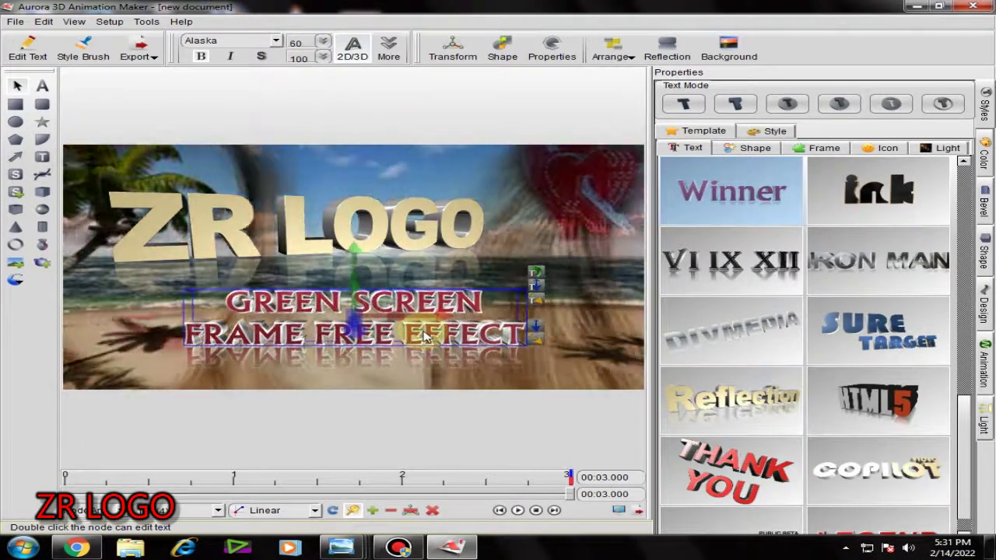
Step: Color the text face of "GREEN SCREEN FRAME FREE EFFECT" green with R 30, G 236, B 7
left_click(574, 358)
left_click(495, 346)
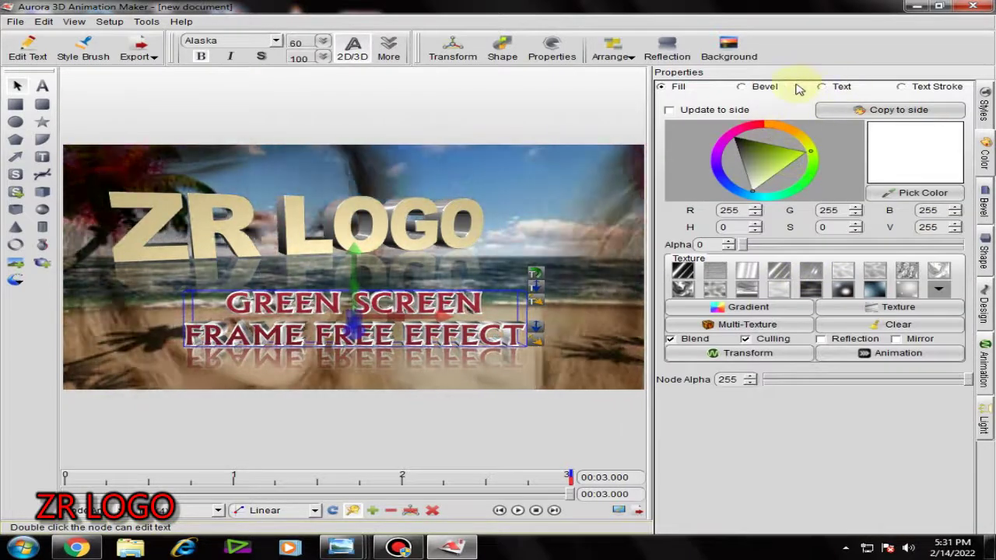
left_click(822, 86)
left_click_drag(813, 157, 791, 171)
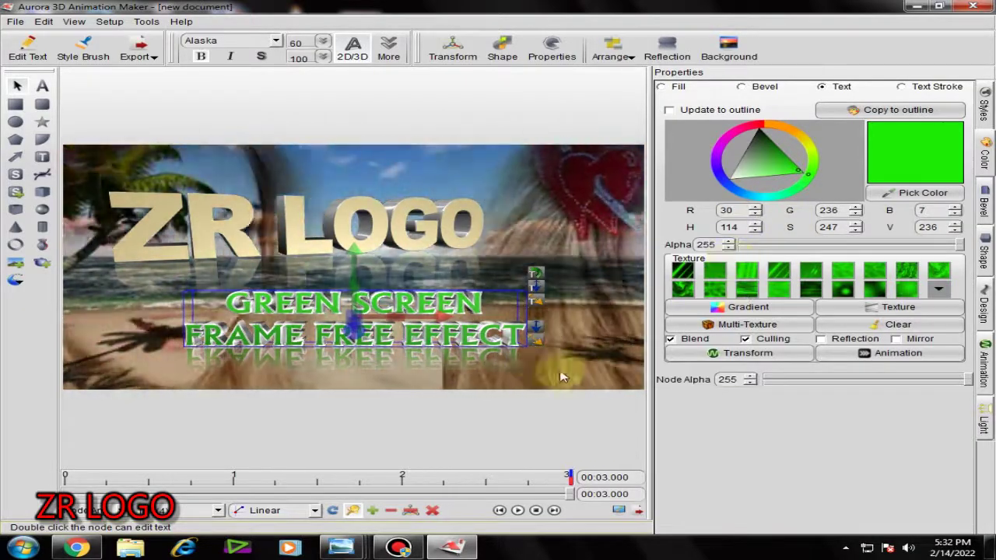
left_click(531, 384)
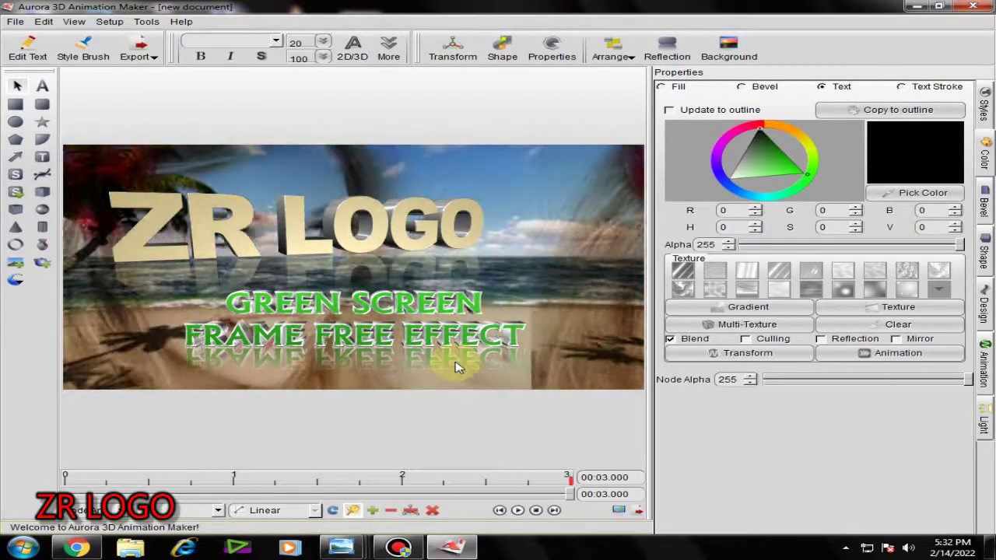
Step: Try the Beat animation on the "GREEN SCREEN FRAME FREE EFFECT" text and preview it
left_click(428, 333)
left_click(542, 257)
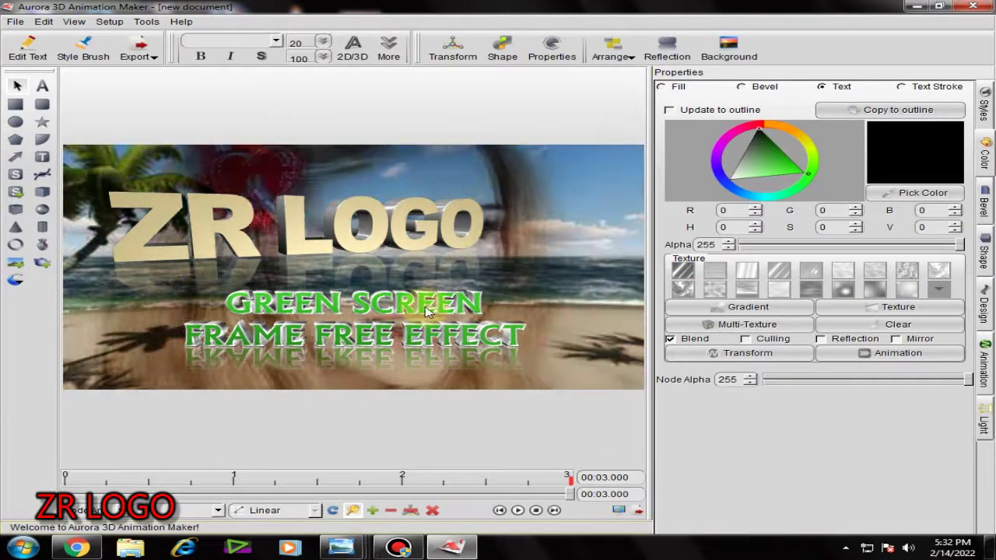
left_click(440, 341)
left_click(983, 362)
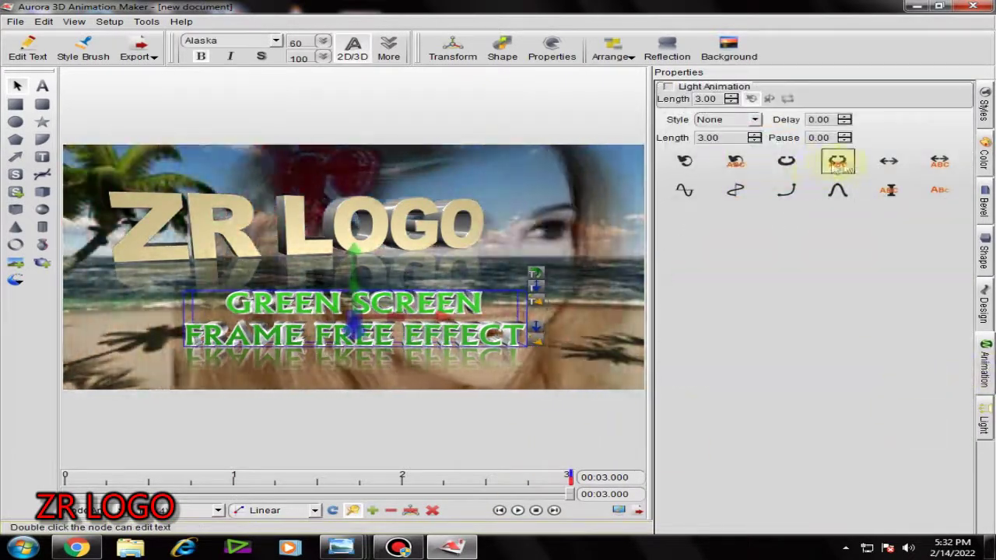
left_click(834, 161)
left_click(518, 509)
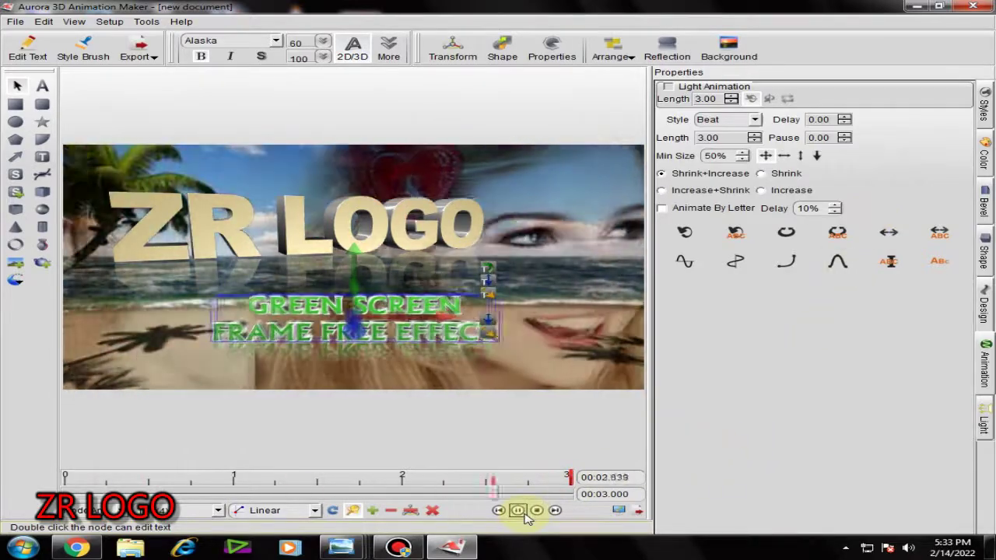
Step: Apply the Swing animation at 90° to the green text, shift the text slightly up, and preview the result
left_click(786, 263)
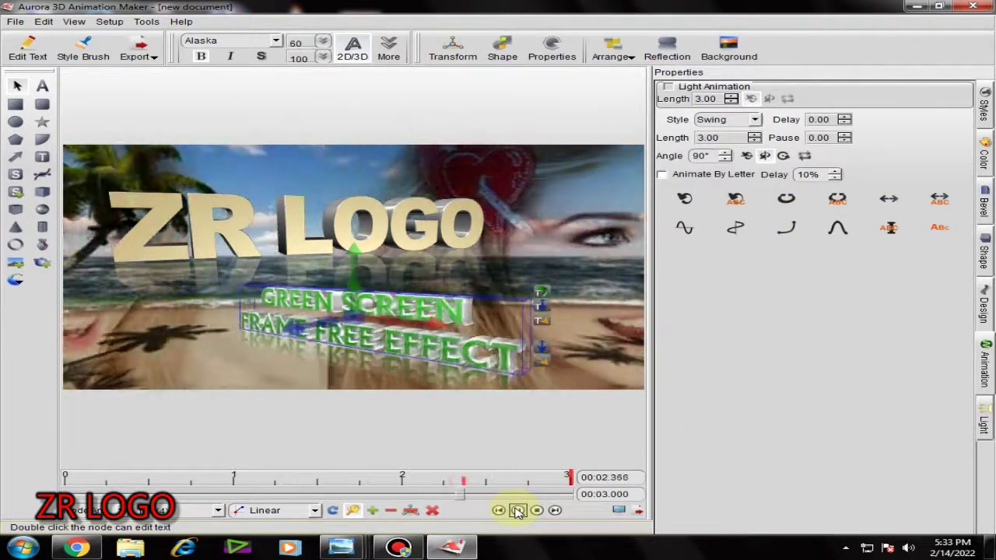
left_click(433, 327)
left_click(518, 510)
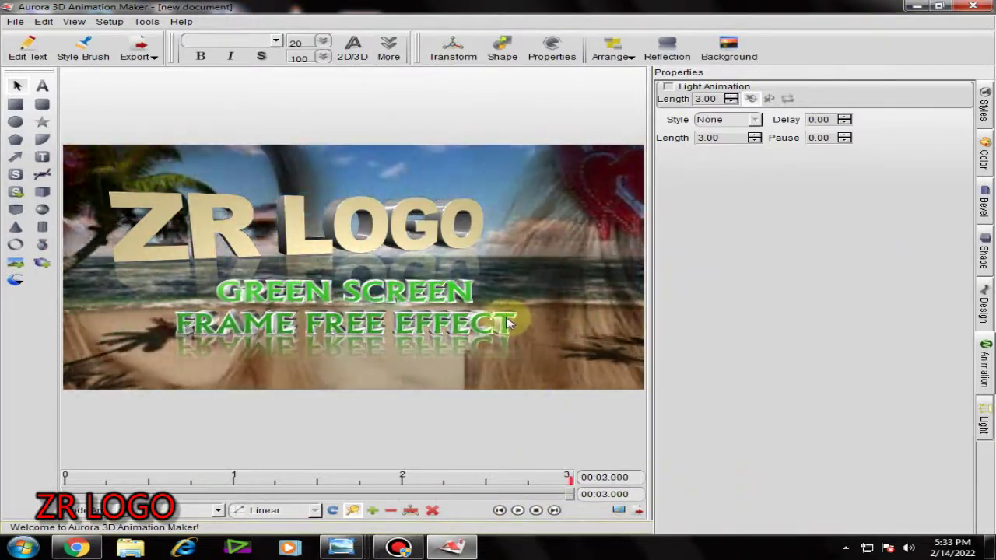
left_click(510, 323)
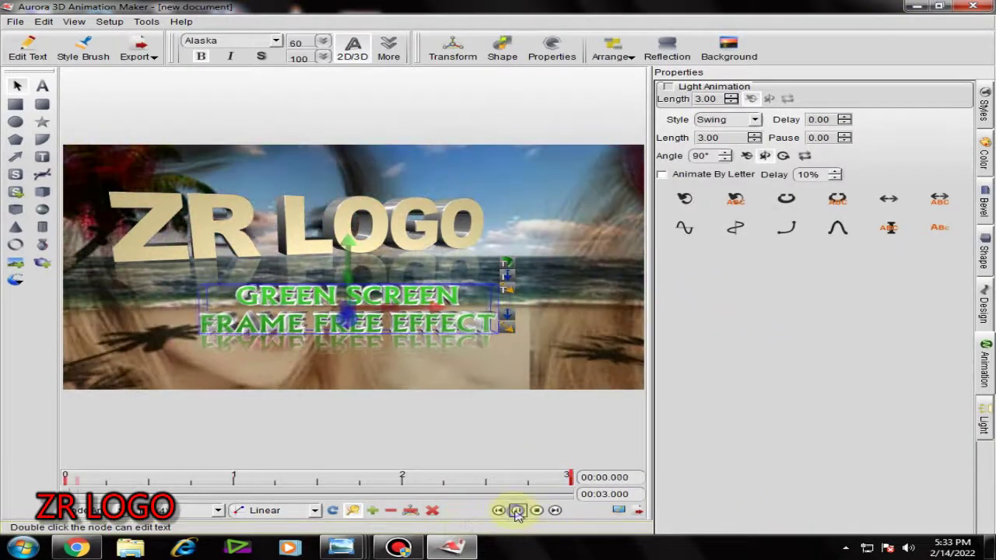
left_click(644, 350)
Step: Export the animation as the uncompressed 25 fps video "ZR LOGO 9", then close the program and choose to save the document
left_click(137, 52)
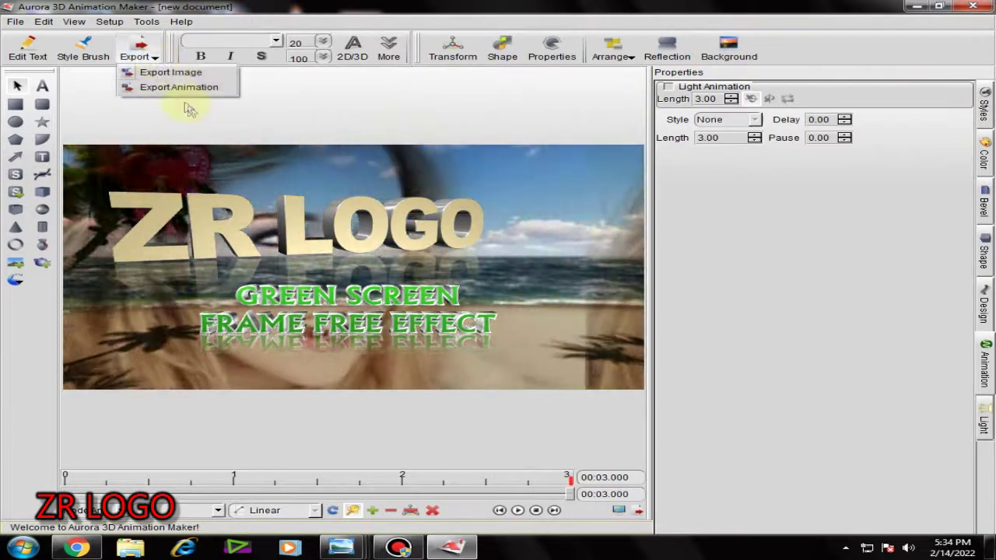
left_click(167, 86)
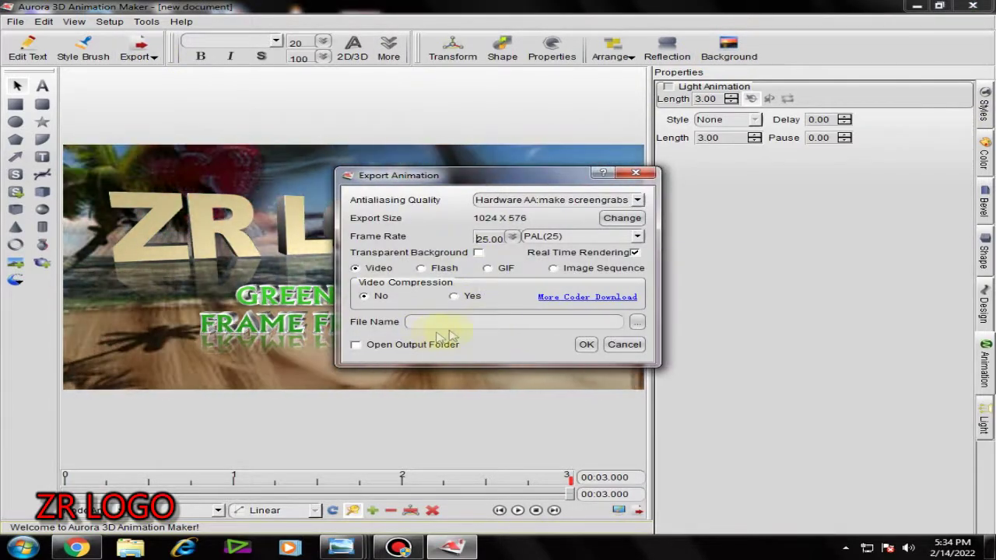
left_click(589, 347)
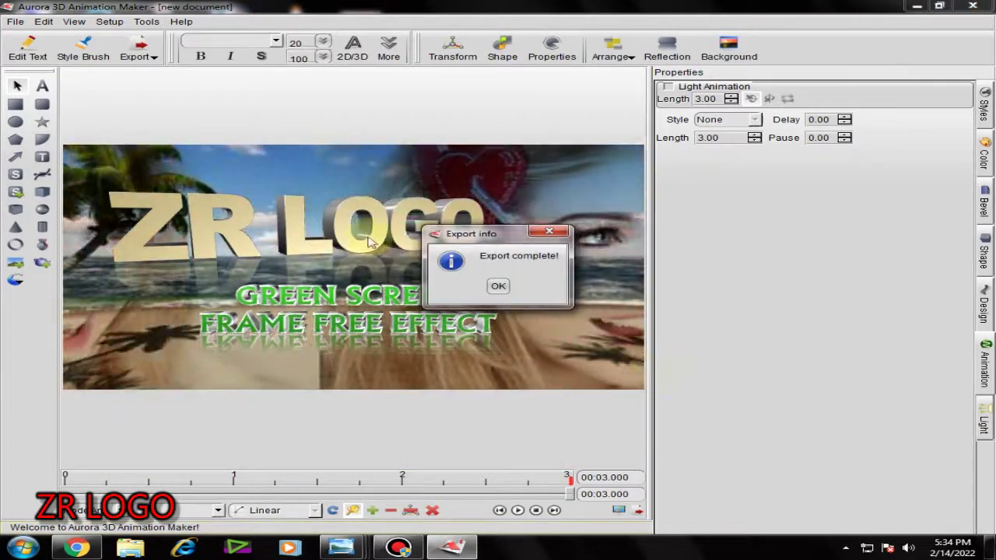
left_click(495, 285)
left_click(972, 6)
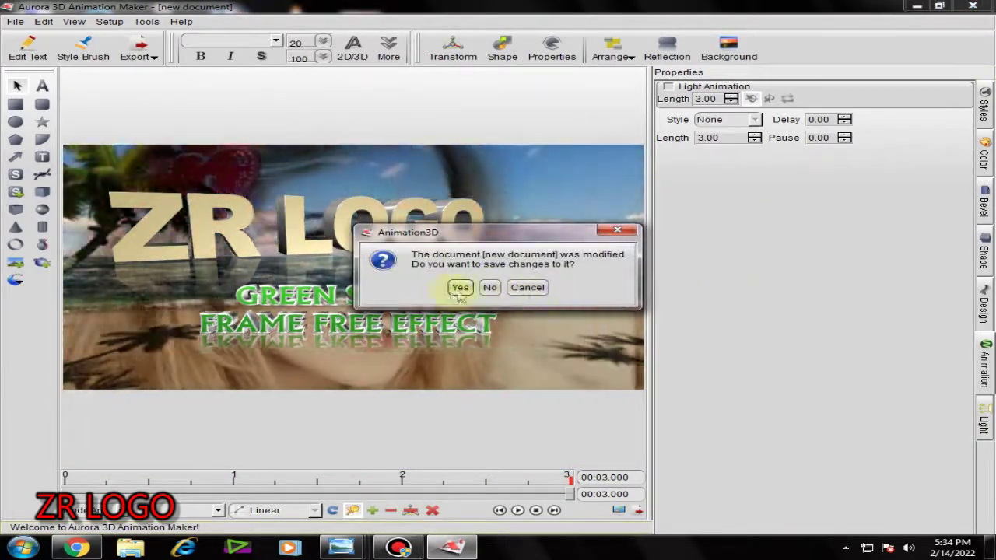
left_click(459, 292)
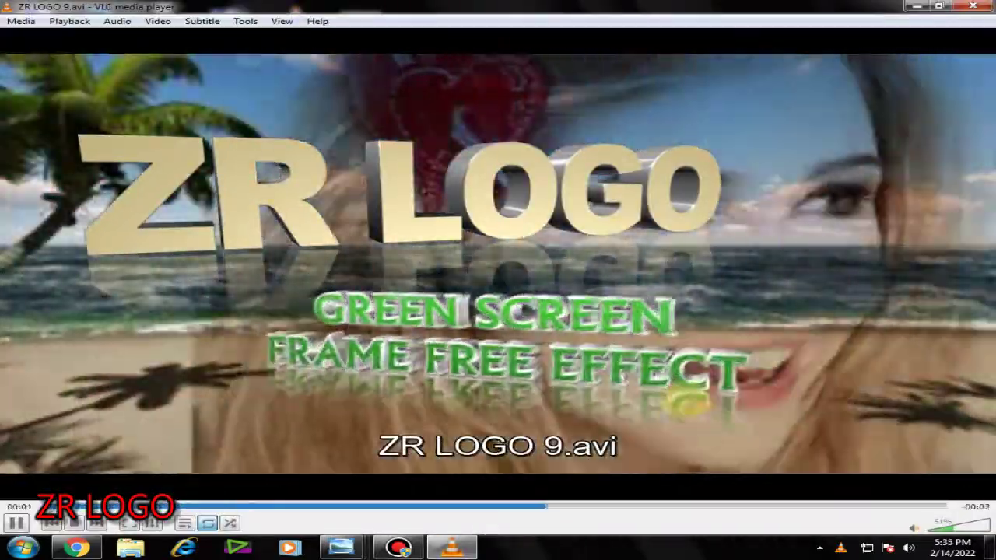
Step: Play the "zr logo 34" video from the desktop in VLC media player and close it
left_click(379, 238)
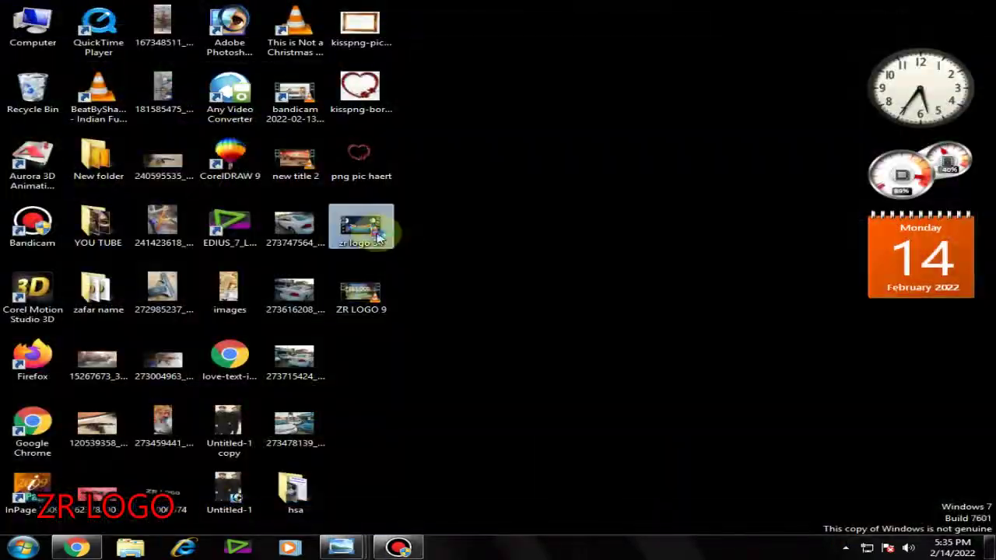
double_click(379, 237)
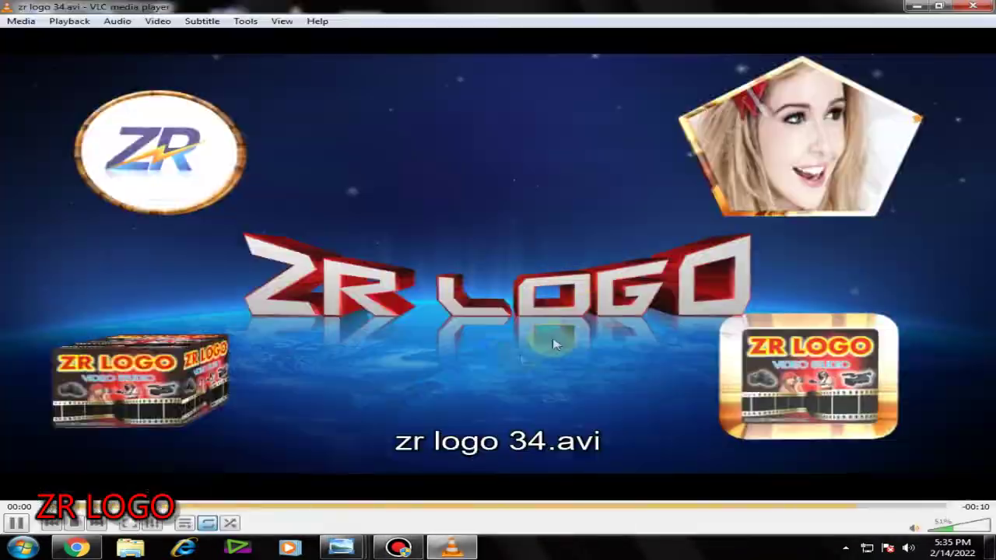
left_click(977, 10)
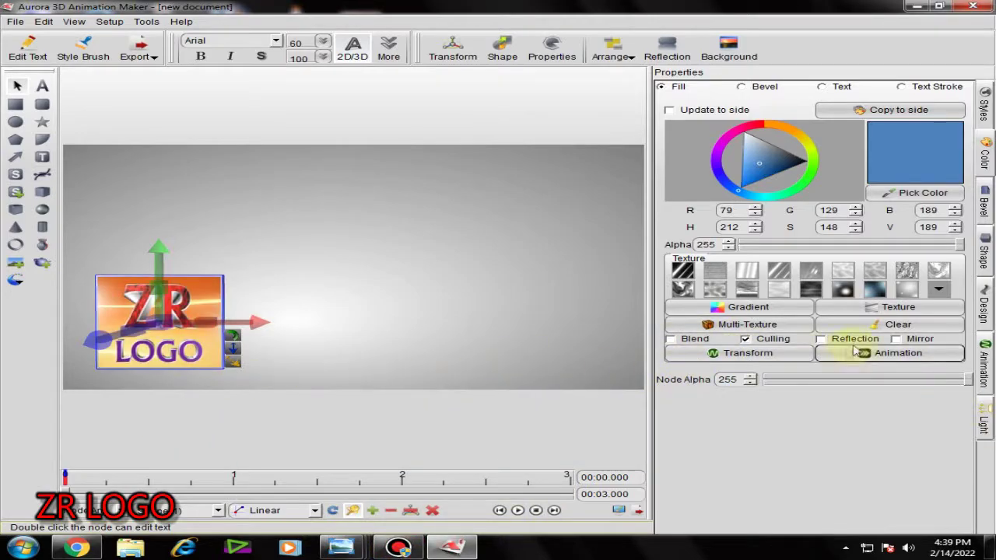
Step: Try several Texture Animation templates on the ZR LOGO rectangle, including Vertical scroll half and Vertical scale half
left_click(894, 353)
left_click(560, 223)
left_click(544, 244)
left_click(560, 224)
left_click(546, 262)
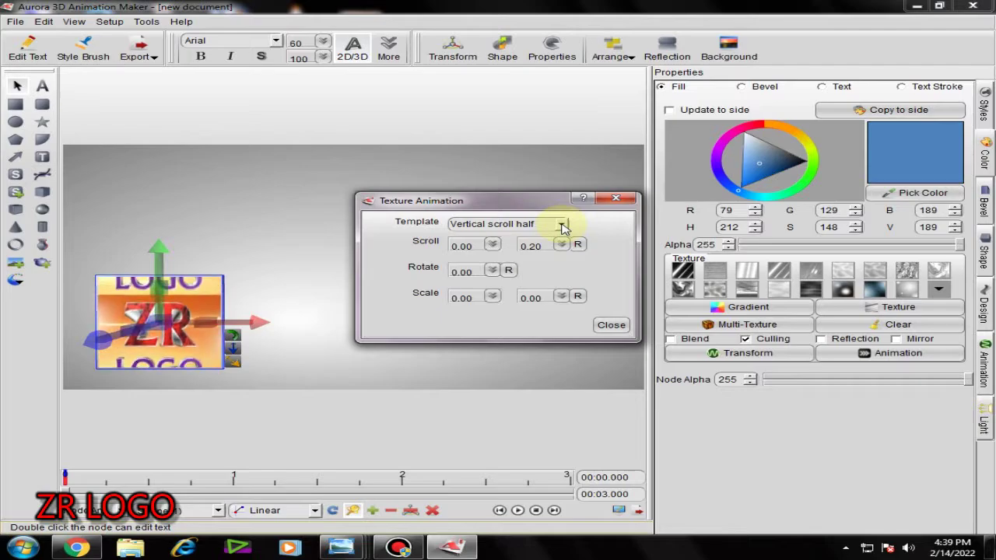
left_click(562, 225)
left_click(548, 266)
left_click(562, 224)
left_click(547, 280)
left_click(561, 224)
left_click(559, 289)
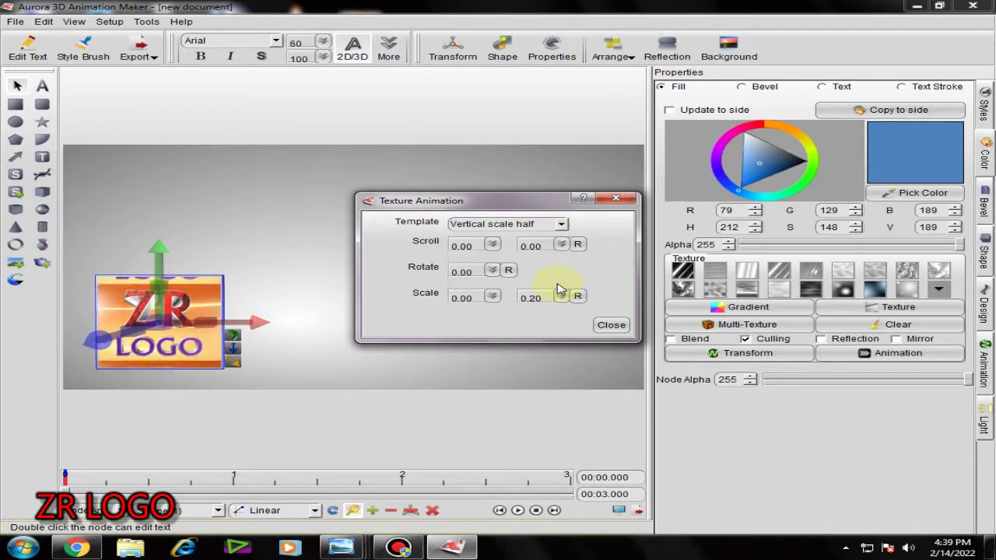
left_click(561, 224)
left_click(548, 299)
left_click(610, 325)
Step: Try the Rotate by letter, Swing and Beat animation presets on the ZR LOGO rectangle
left_click(984, 360)
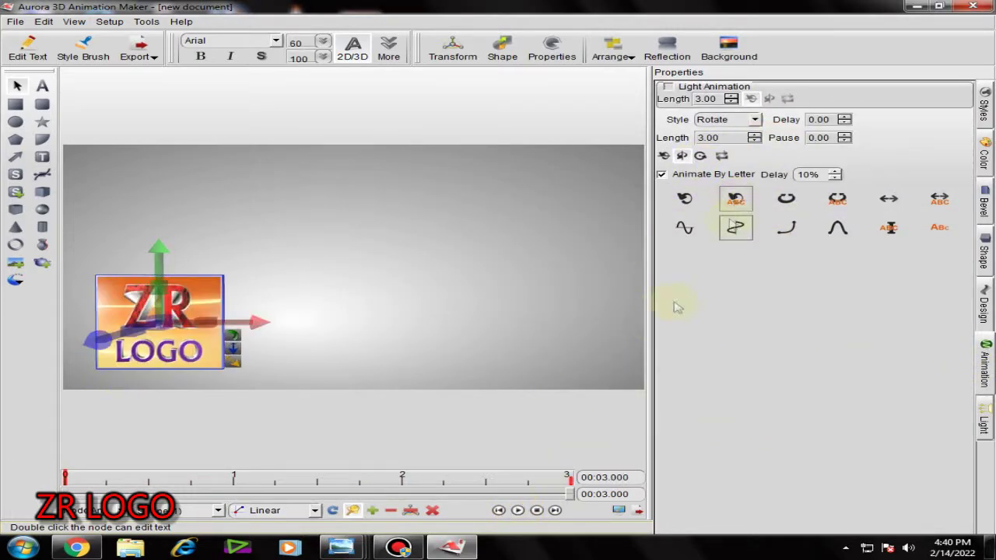
left_click(786, 198)
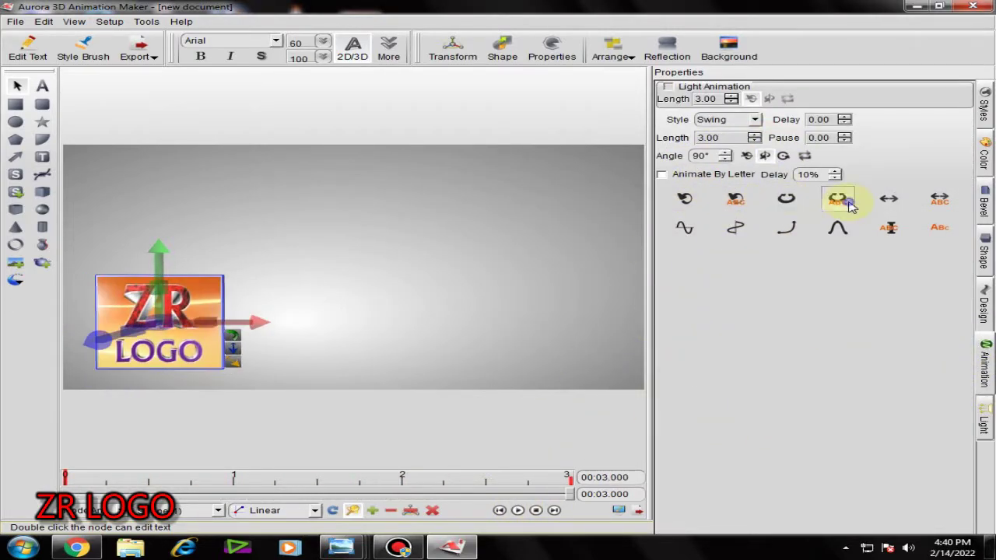
left_click(889, 200)
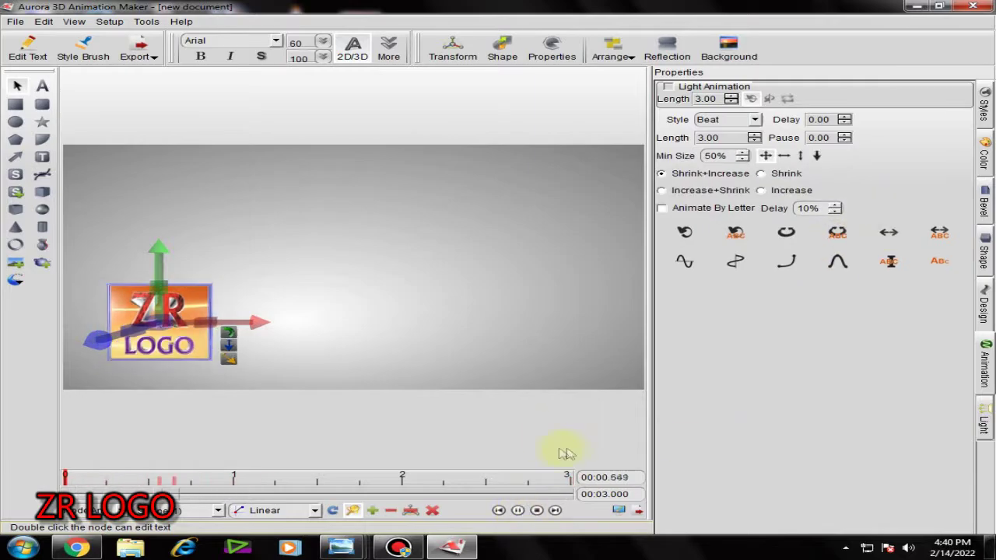
left_click(888, 261)
Step: Give the ZR LOGO rectangle the Rotate animation, preview the different rotation axes and choose the vertical axis
left_click(738, 162)
left_click(517, 510)
left_click(663, 156)
left_click(517, 510)
left_click(682, 157)
left_click(700, 156)
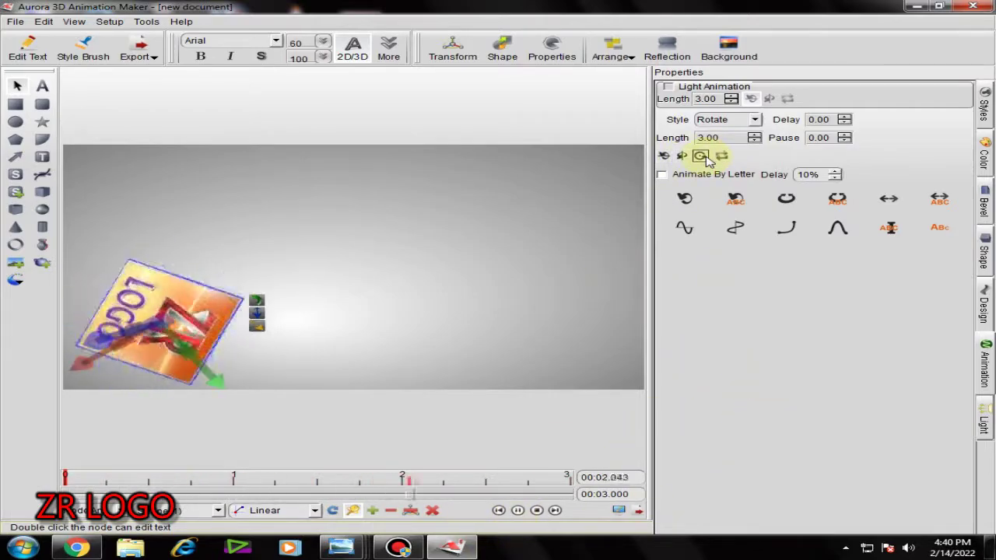
left_click(686, 158)
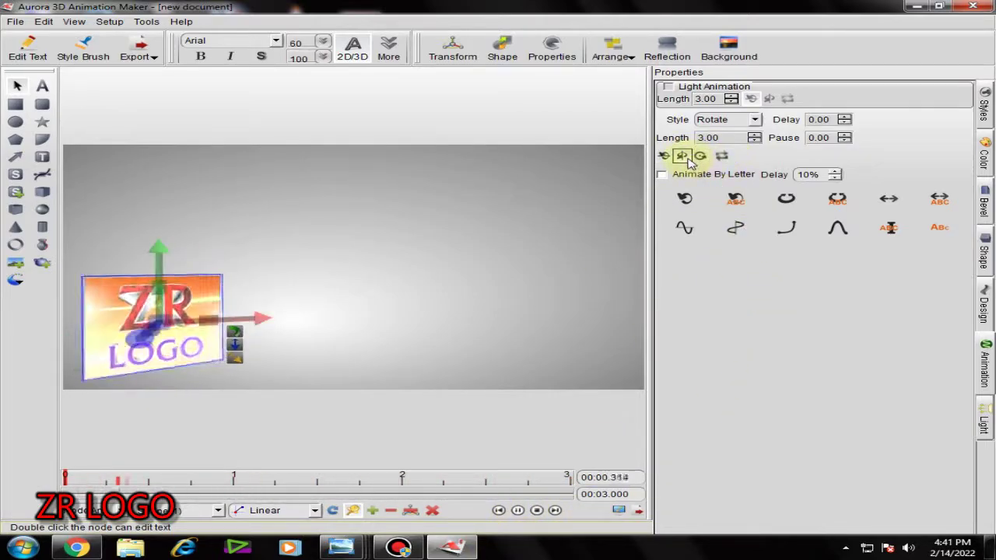
left_click(354, 404)
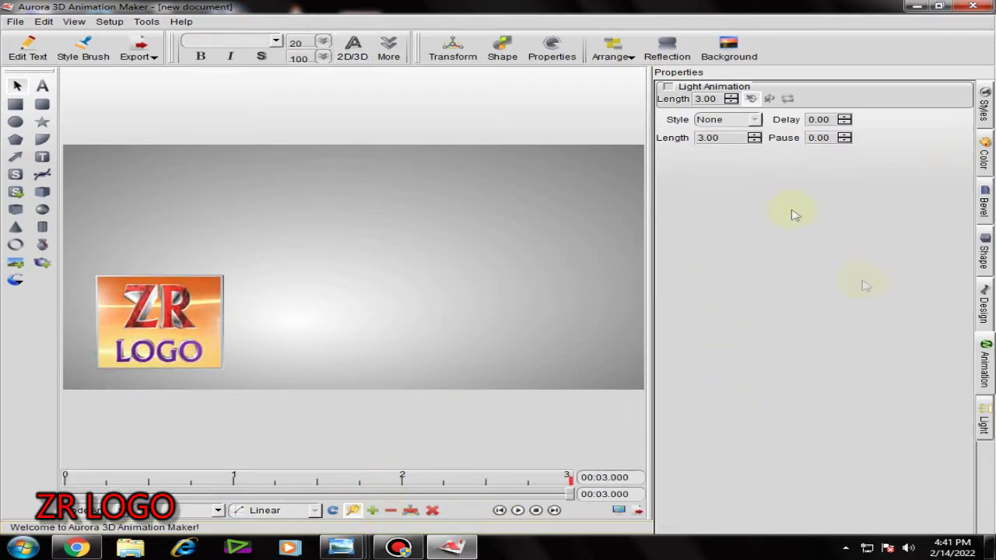
Step: Clear the rectangle's texture and replace it with the "2345 BTM" image from the ZR LOGO 1 folder
left_click(984, 153)
left_click(159, 322)
left_click(900, 325)
left_click(894, 308)
scroll(298, 267, "down", 5)
double_click(200, 187)
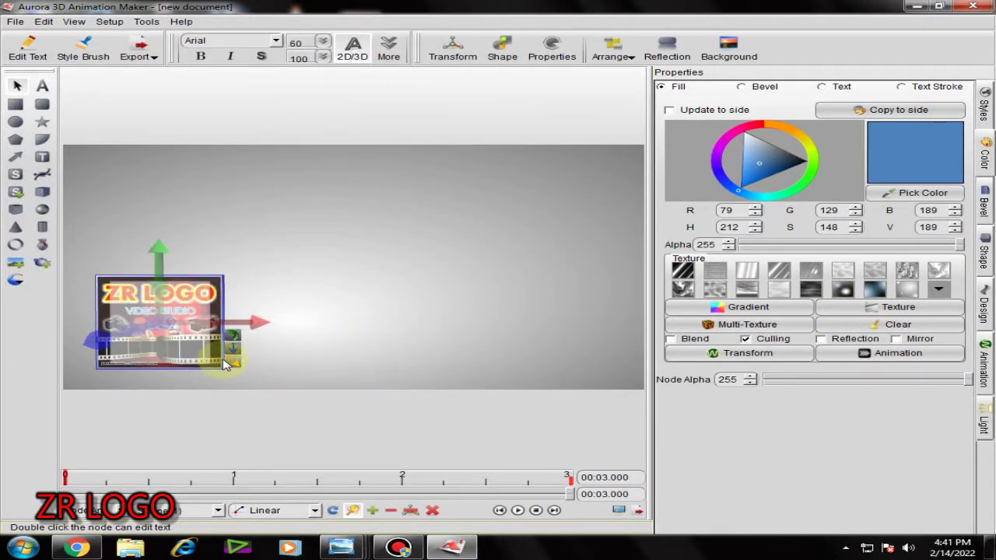
Step: Shrink the textured rectangle toward the lower-left corner of the scene and preview its rotation
left_click_drag(223, 357, 217, 352)
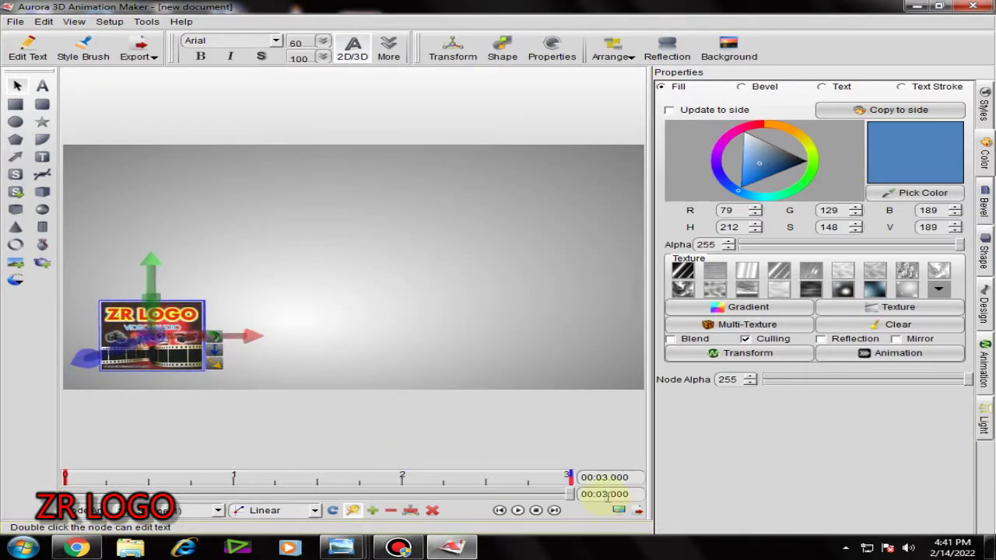
left_click(517, 510)
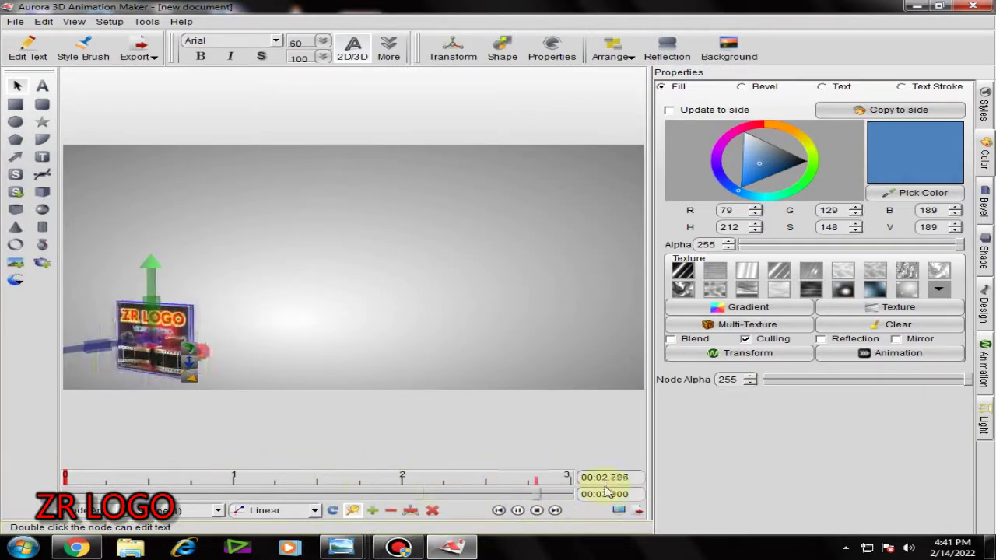
left_click(517, 511)
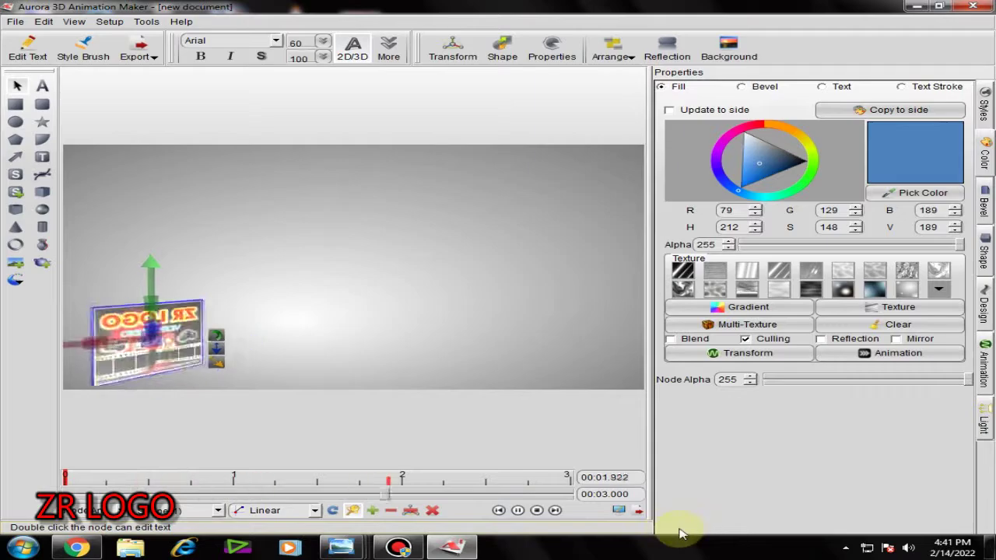
Step: Delete the textured rectangle and draw a small rounded rectangle in the lower-right part of the scene
key("Delete")
left_click(42, 104)
mouse_move(145, 262)
left_mouse_down()
mouse_move(257, 360)
mouse_move(260, 346)
mouse_move(554, 351)
left_mouse_up()
left_click(608, 371)
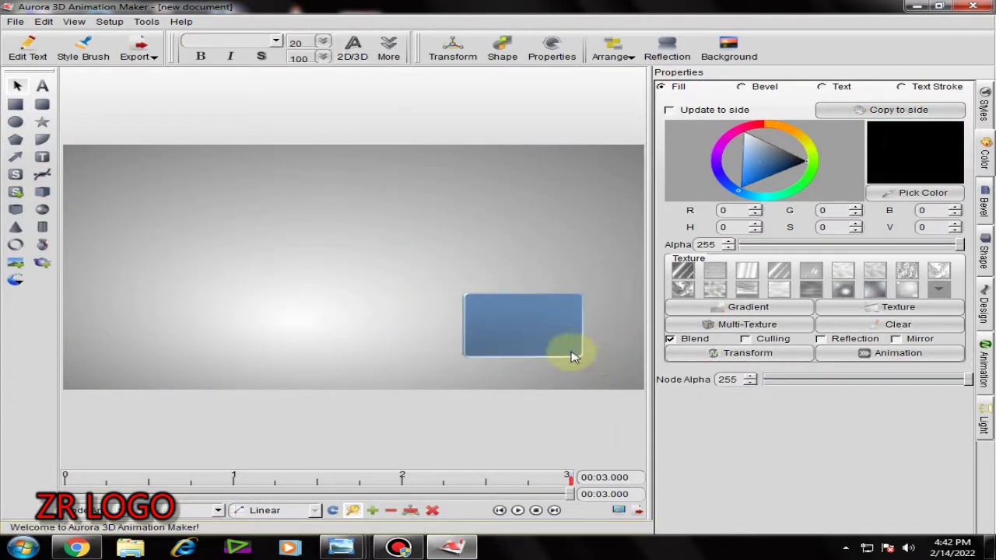
left_click(572, 356)
Step: Turn off blending for the rounded rectangle, clear its texture and apply the "2345 BTM" image as its texture
left_click(670, 339)
left_click(901, 325)
left_click(889, 309)
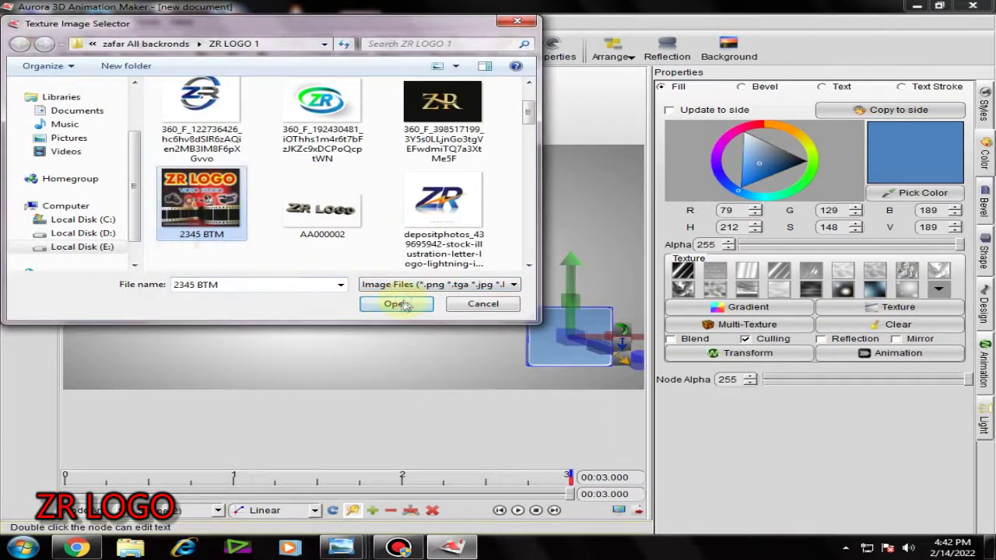
left_click(398, 306)
Step: Apply the "2345 BTM" texture to the rounded rectangle and give it a Rotate animation
left_click(902, 357)
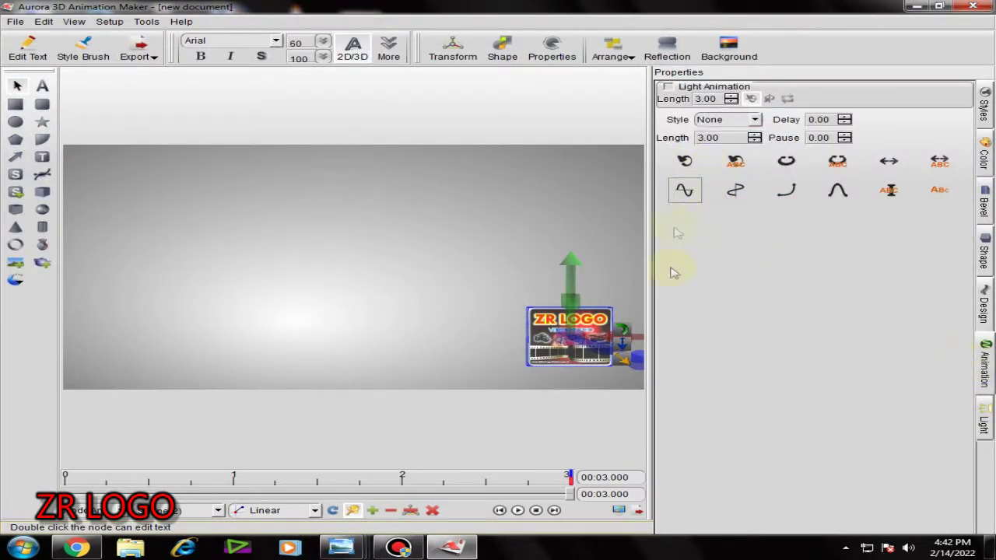
left_click(686, 161)
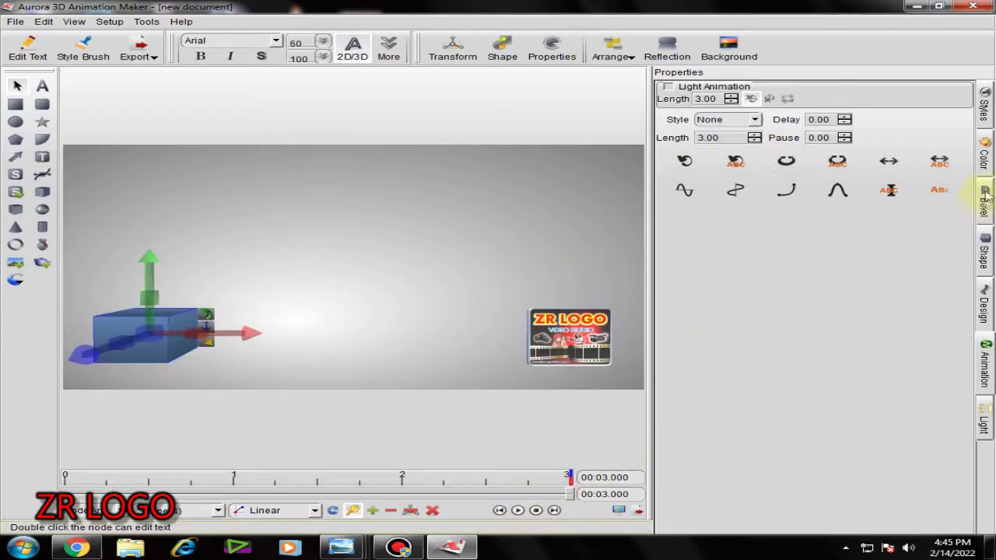
Step: Texture the 3D box in the lower-left part of the scene with the "2345 BTM" image
left_click(984, 151)
left_click(899, 306)
left_click(393, 304)
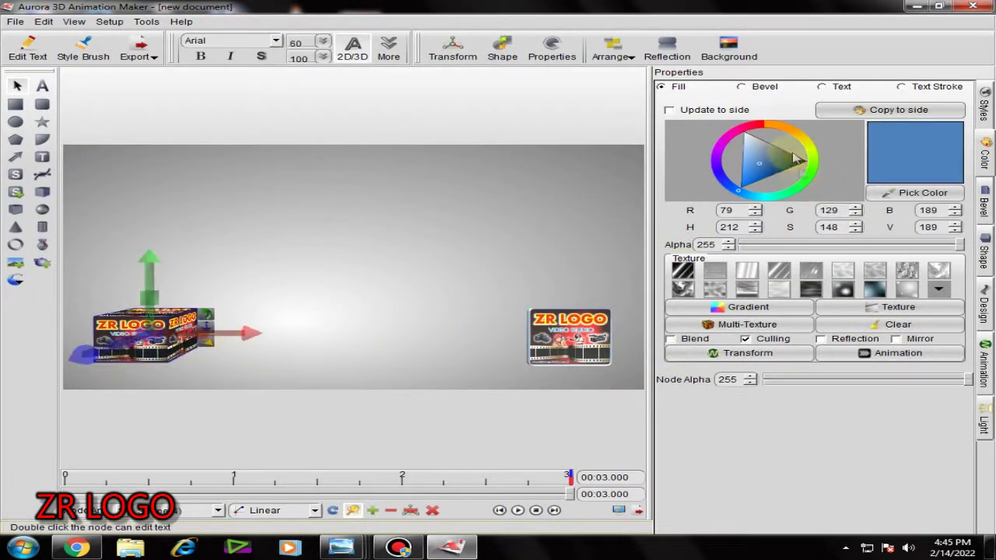
Step: Apply a Rotate animation to the textured box and preview the scene
left_click(984, 359)
left_click(684, 161)
left_click(517, 509)
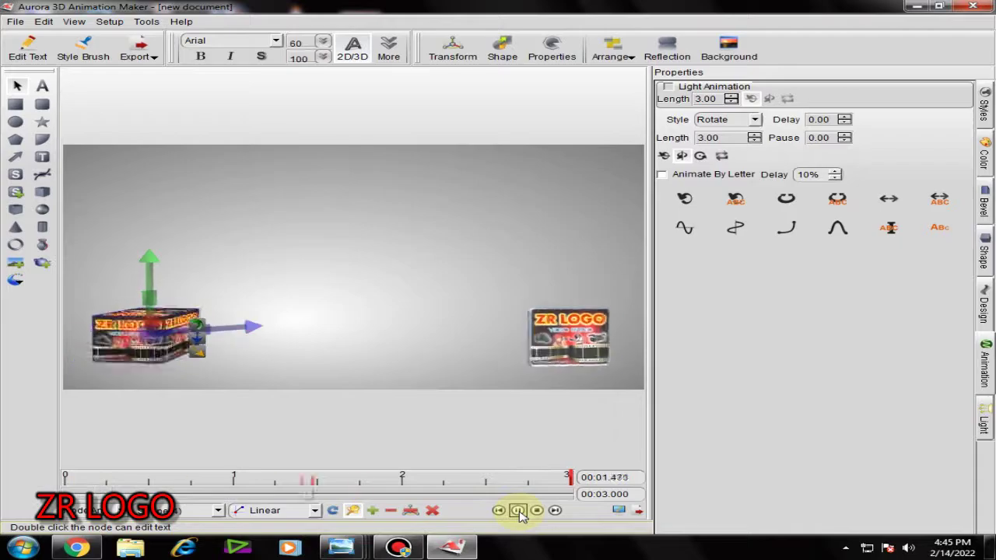
Step: Set the scene's total duration to 10 seconds and preview the animation
key("Return")
left_click(473, 285)
left_click(518, 510)
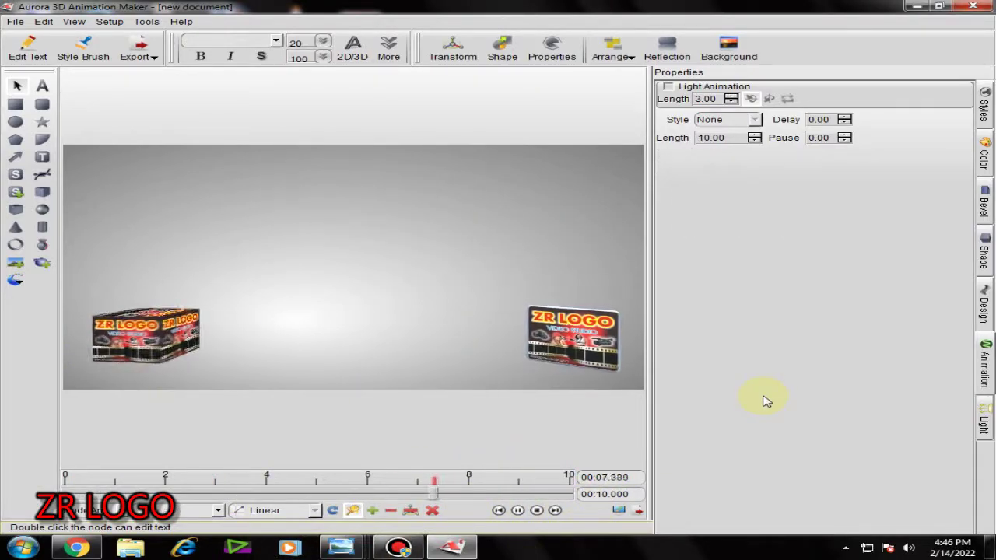
Step: Draw a small ellipse in the upper-left part of the scene
left_click(17, 124)
mouse_move(107, 194)
left_mouse_down()
mouse_move(189, 222)
mouse_move(137, 207)
left_mouse_up()
Step: Clear the ellipse's default texture and replace it with the video-editing logo image from the ZR LOGO 1 folder
left_click(984, 151)
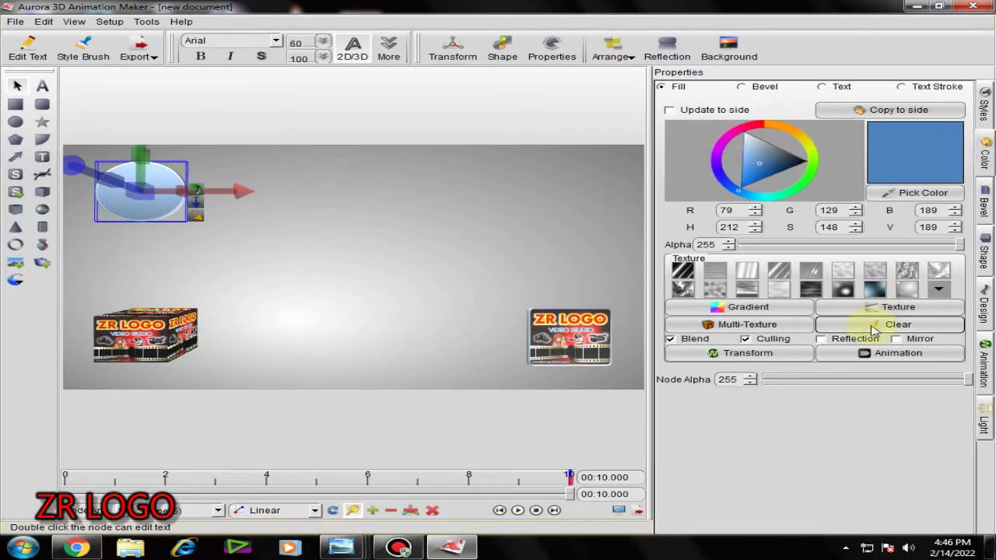
left_click(873, 327)
left_click(874, 308)
left_click_drag(531, 107, 519, 246)
left_click(439, 249)
left_click(399, 306)
left_click(266, 238)
Step: Replace the ellipse's texture with the green-and-blue oval ZR logo image
left_click(141, 199)
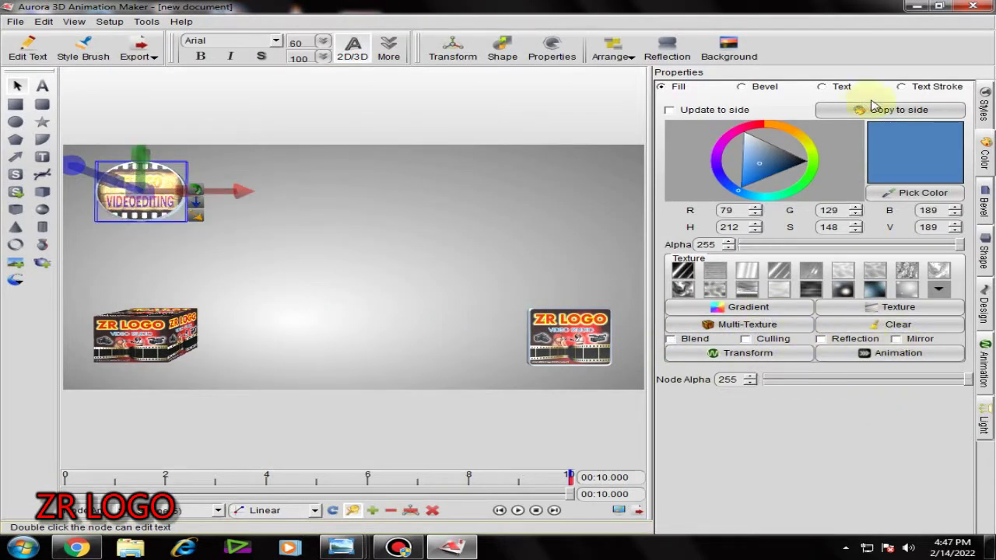
left_click(897, 306)
left_click(322, 167)
left_click(398, 303)
left_click(172, 196)
left_click(173, 197)
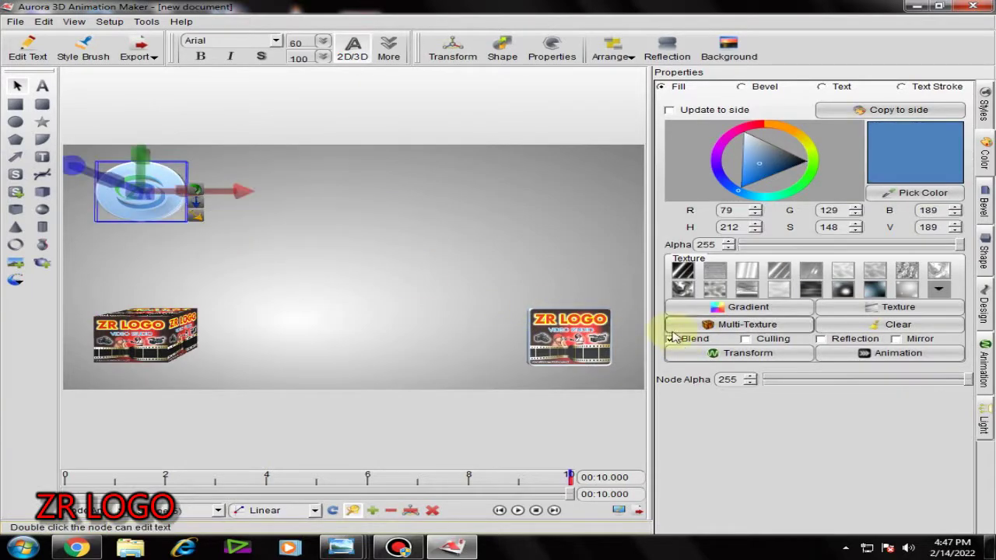
Step: Transform the ellipse's texture with the "Horizontal scroll half" template and preview the scene
left_click(788, 356)
left_click(567, 221)
left_click(467, 243)
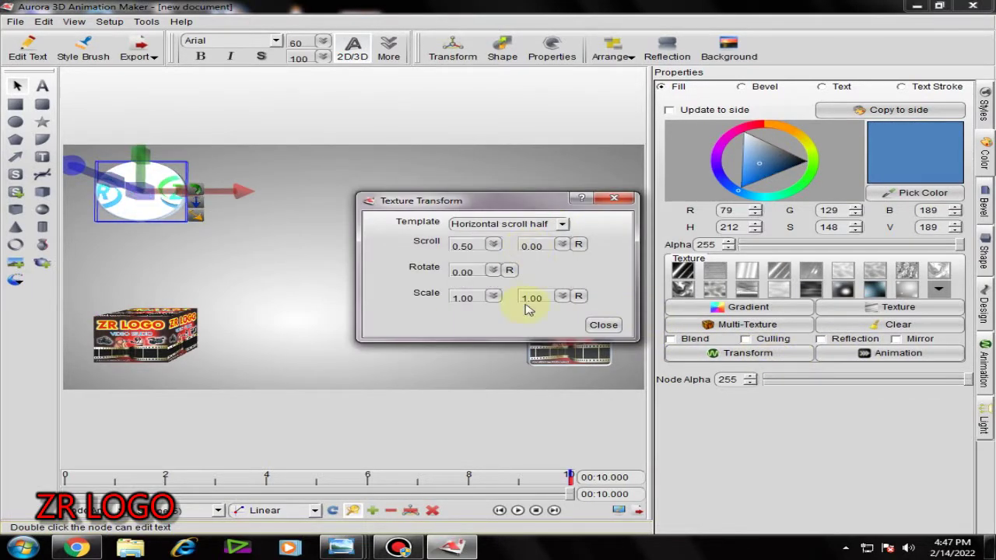
left_click(599, 325)
left_click(517, 510)
Step: Apply a horizontal scrolling texture animation template to the ellipse
left_click(855, 355)
left_click(560, 223)
left_click(542, 266)
left_click(611, 325)
left_click(250, 238)
left_click(309, 250)
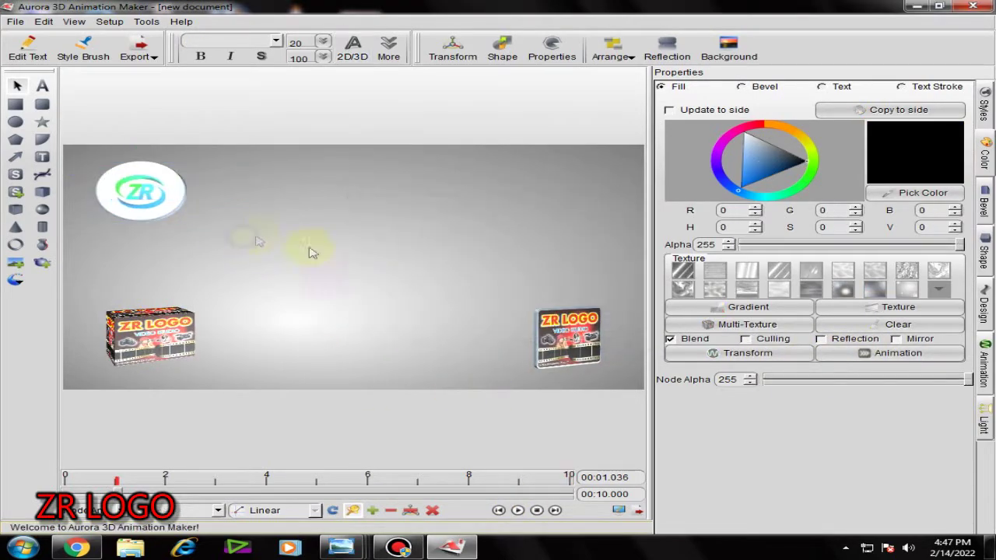
Step: Replace the ellipse's texture with another logo image on a white background from the ZR LOGO 1 folder
left_click(151, 208)
left_click(898, 306)
left_click_drag(528, 101, 531, 180)
left_click(442, 222)
left_click(420, 306)
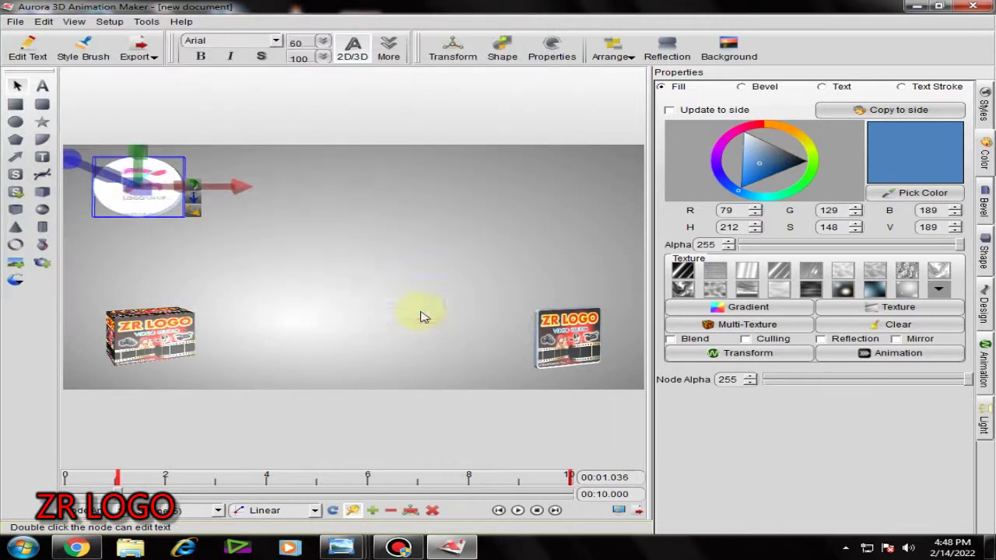
left_click(421, 304)
Step: Replace the ellipse's texture with the "2345 BTM" image
left_click(140, 187)
left_click(894, 306)
left_click(416, 309)
left_click(200, 243)
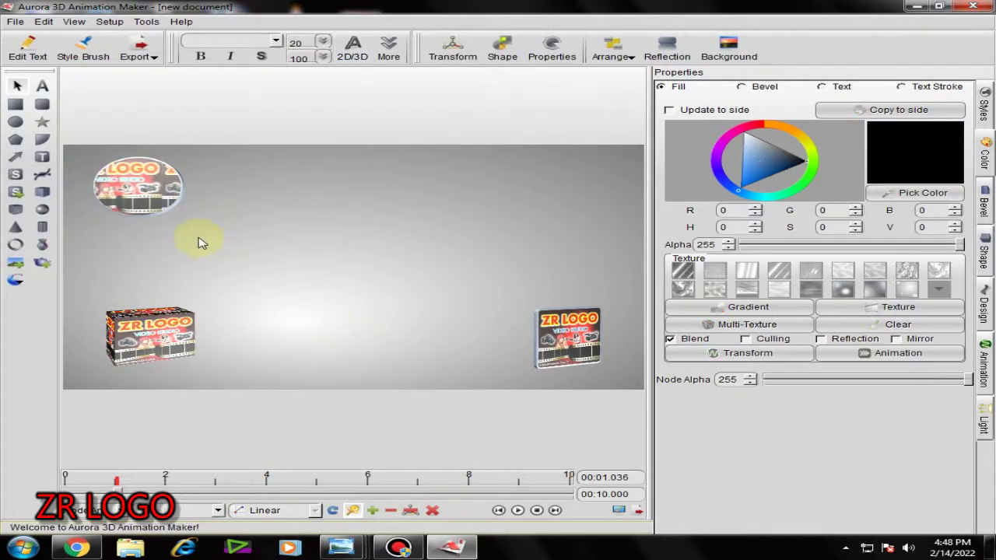
Step: Set the ellipse's texture animation template to "None Animation"
left_click(164, 205)
left_click(898, 352)
left_click(560, 223)
left_click(498, 233)
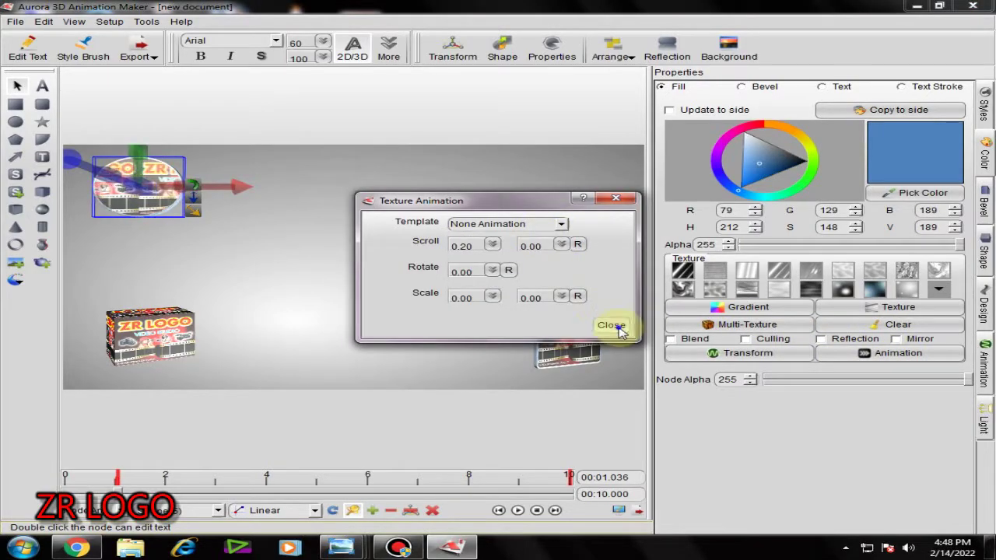
left_click(611, 325)
left_click(891, 309)
left_click(484, 303)
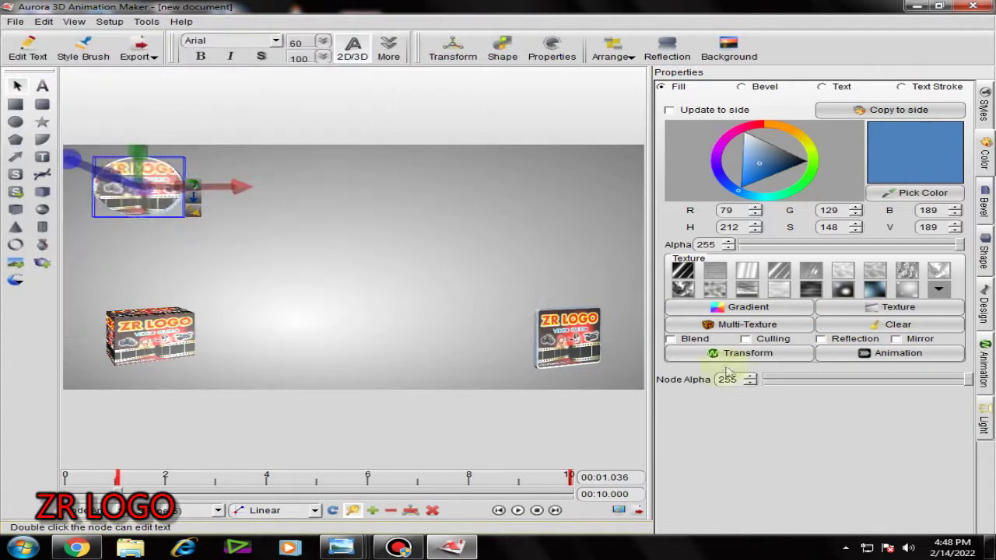
Step: Apply a Swing animation to the ellipse and preview the scene
left_click(985, 360)
left_click(838, 160)
left_click(517, 510)
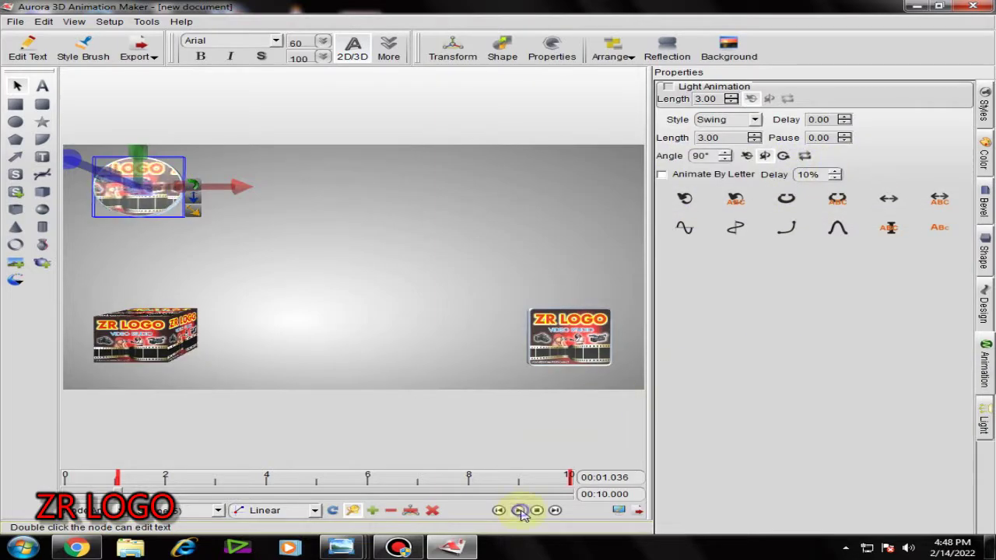
left_click(260, 236)
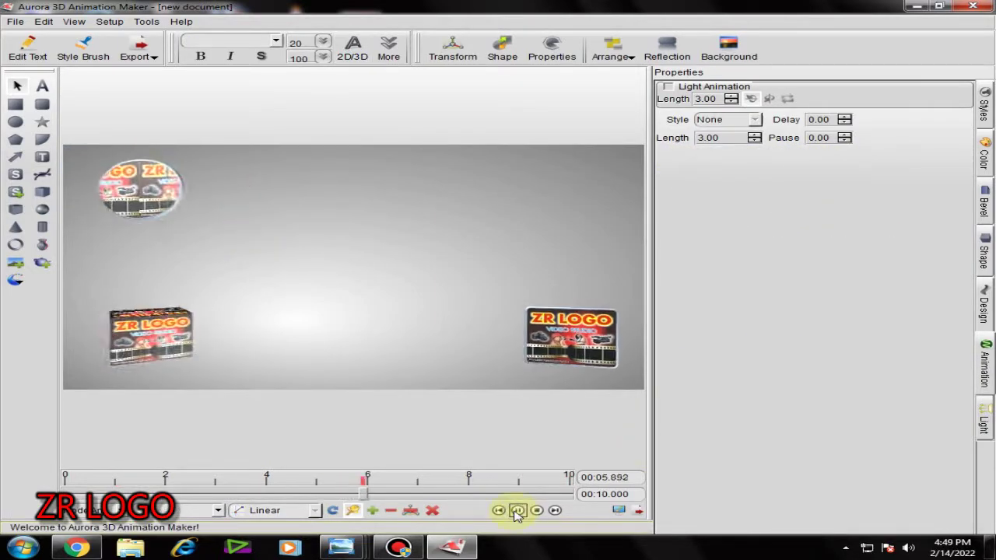
Step: Delete the textured ellipse and draw a slightly larger one in the upper-left part of the scene
left_click(181, 207)
key("Delete")
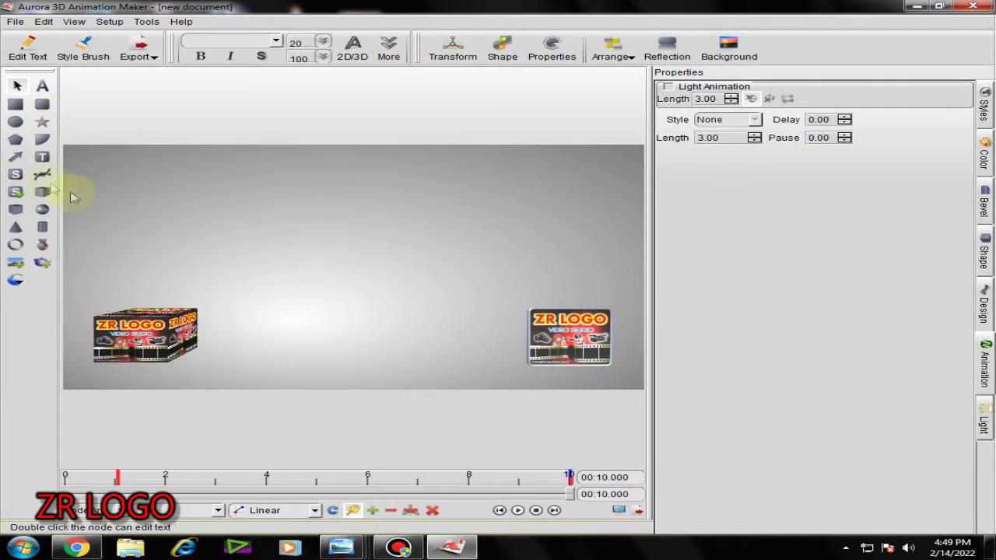
left_click_drag(139, 235, 224, 251)
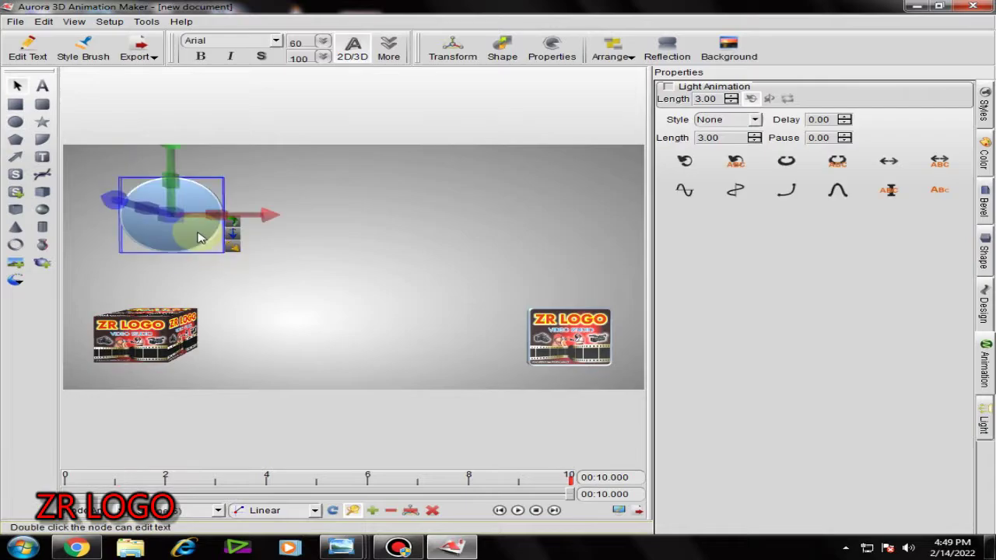
Step: Apply a Swing animation to the new ellipse, preview it and return the playhead to 0 seconds
left_click(785, 161)
left_click(517, 510)
left_click_drag(219, 498, 64, 491)
Step: Texture the ellipse with the gold-background ZR LOGO image, with blending off, and preview the scene
left_click(985, 162)
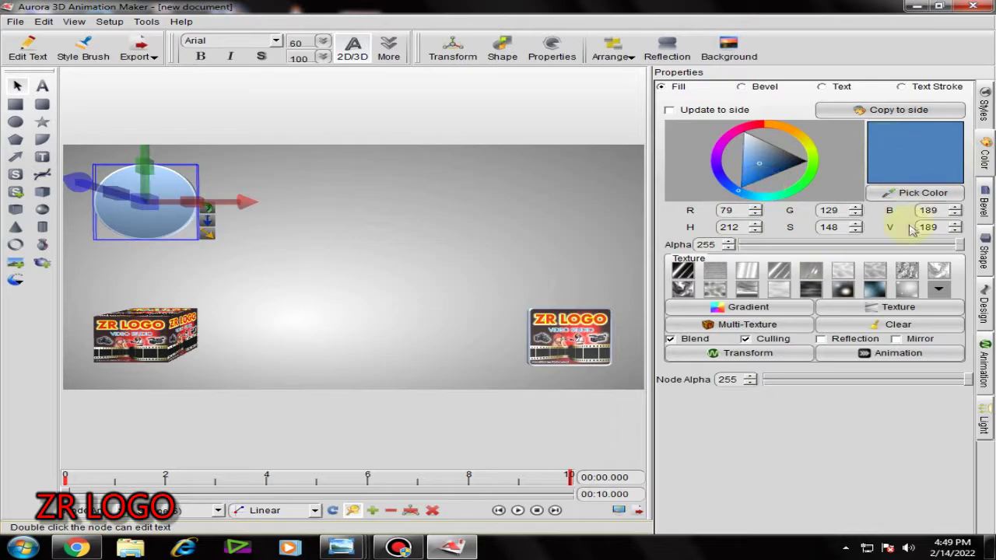
left_click(840, 308)
left_click_drag(529, 104, 513, 220)
left_click(444, 235)
left_click(382, 306)
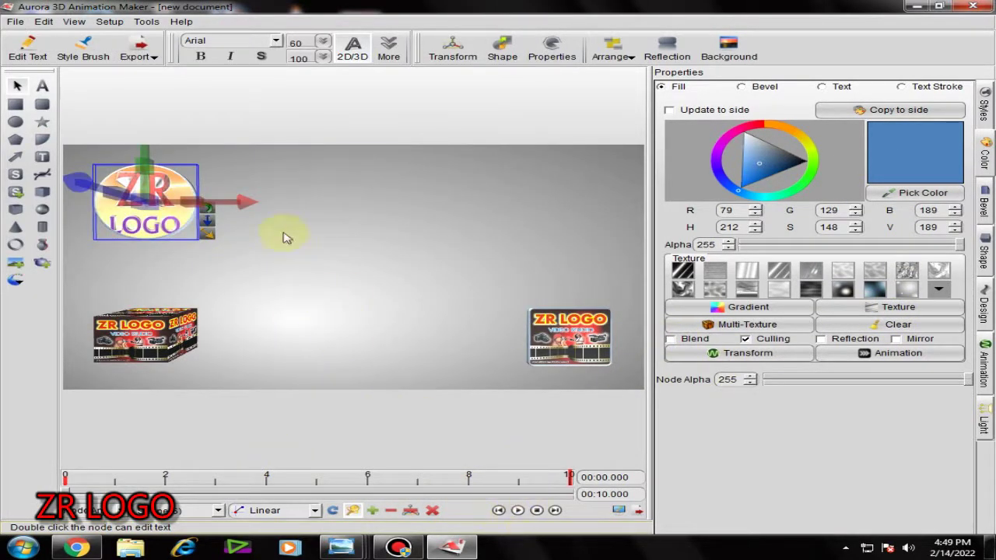
left_click(517, 509)
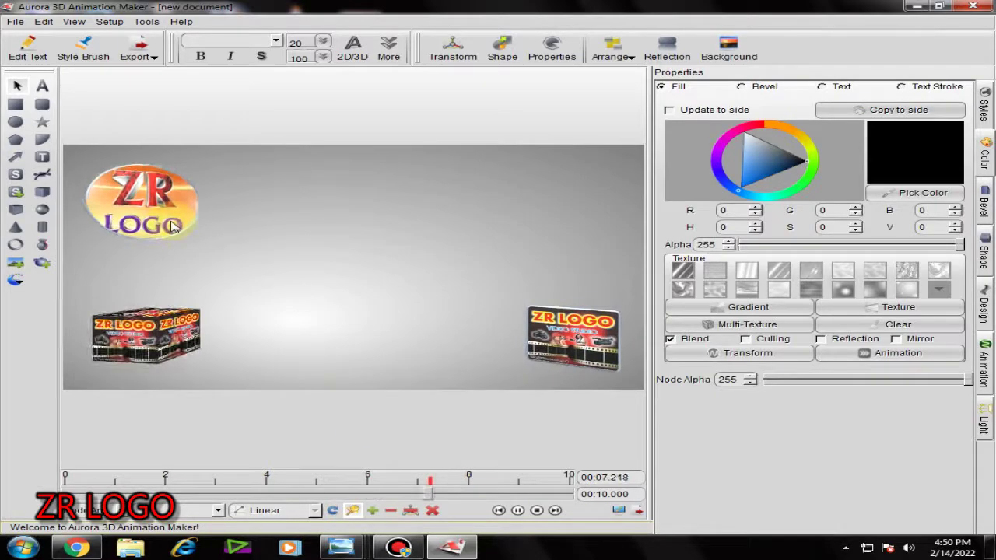
Step: Replace the ellipse's texture with the black-and-gold ZR image and preview the animation
left_click(889, 308)
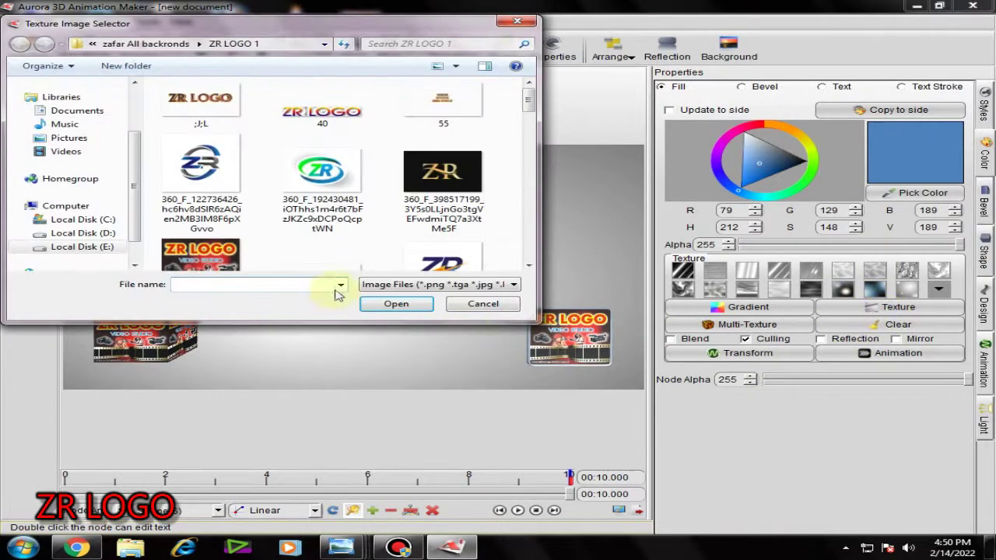
left_click_drag(529, 101, 529, 105)
left_click(443, 158)
left_click(393, 304)
left_click(389, 336)
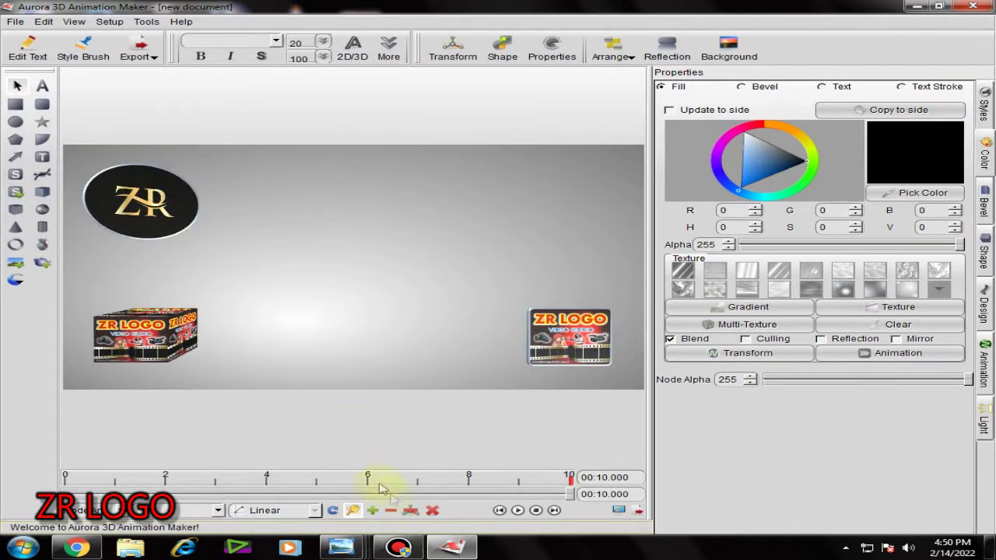
left_click(517, 510)
left_click(146, 201)
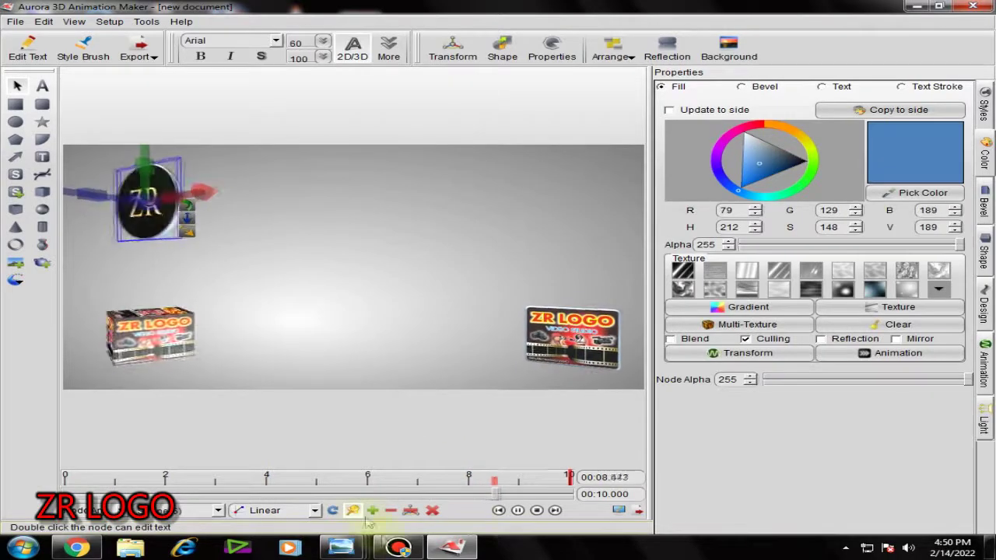
left_click(518, 511)
left_click(537, 511)
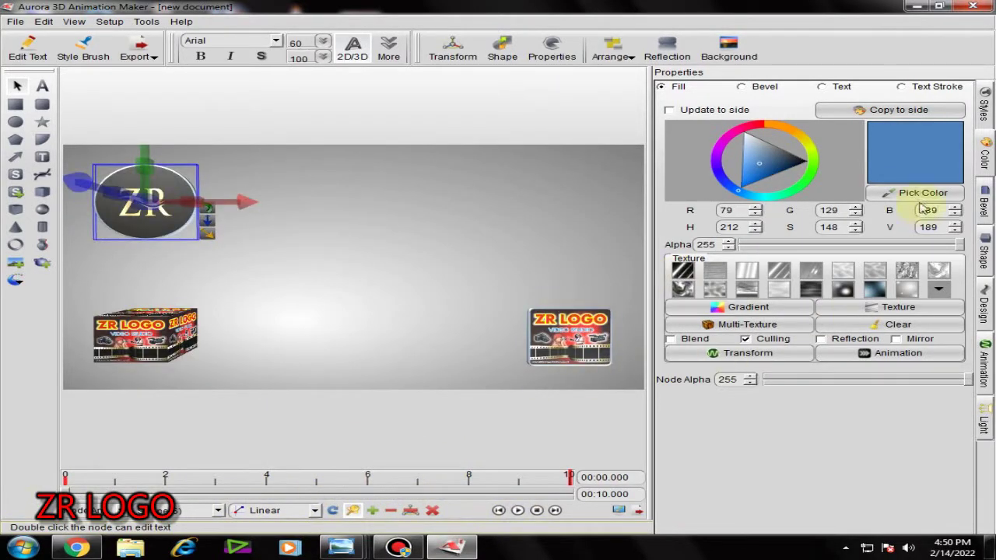
Step: Color the ellipse's bevel golden yellow and give it a different bevel profile with a height of 3
left_click(742, 86)
mouse_move(806, 138)
left_mouse_down()
mouse_move(782, 133)
mouse_move(797, 136)
mouse_move(793, 146)
left_mouse_up()
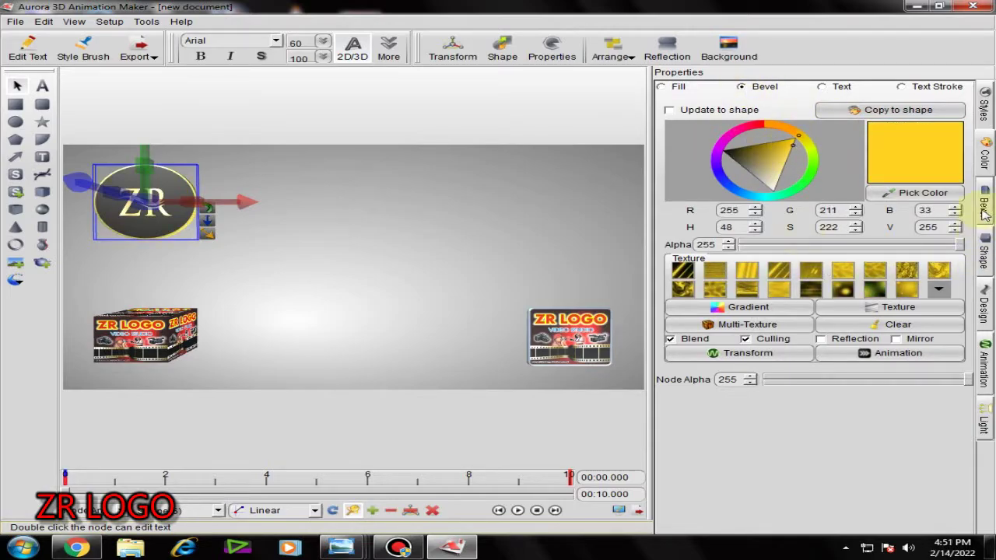
left_click(984, 211)
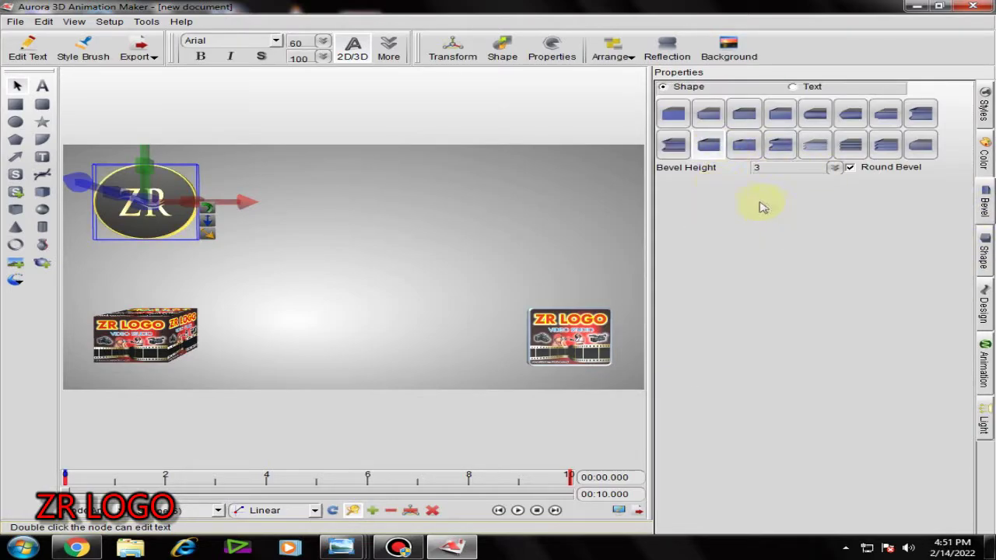
left_click(275, 337)
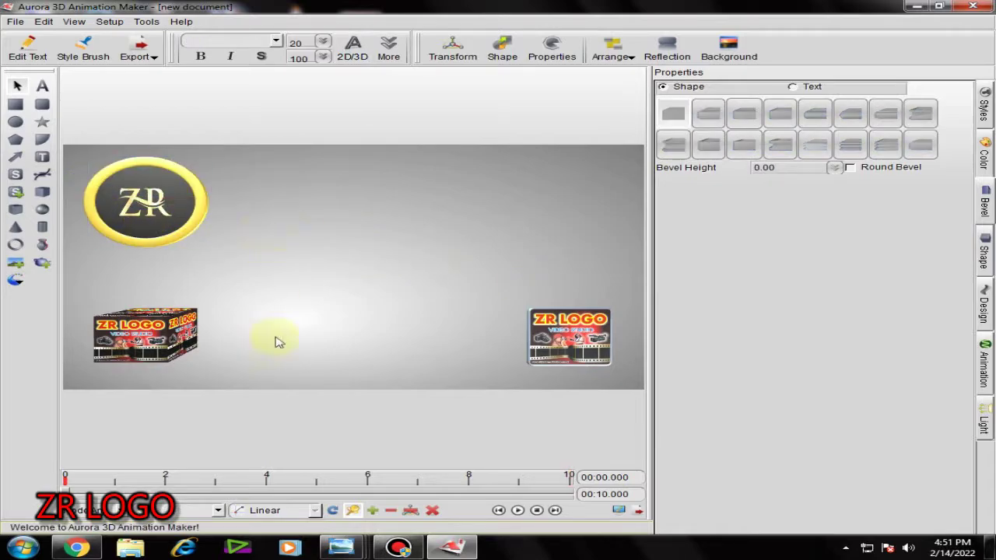
Step: Set the bevel height of the textured box to 2
left_click(155, 336)
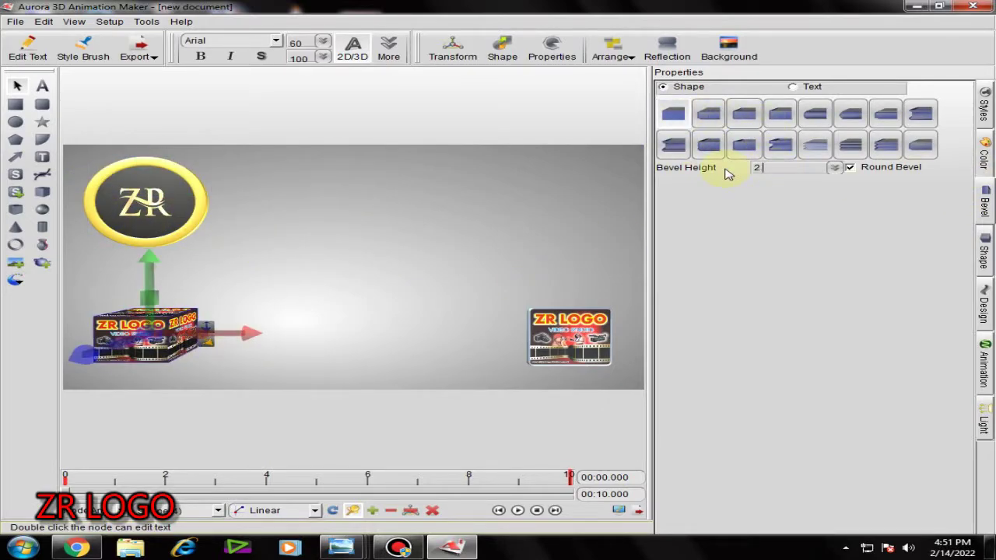
type("2")
left_click(272, 354)
Step: Set the rounded rectangle's bevel height to 3 and change its bevel profile
left_click(570, 339)
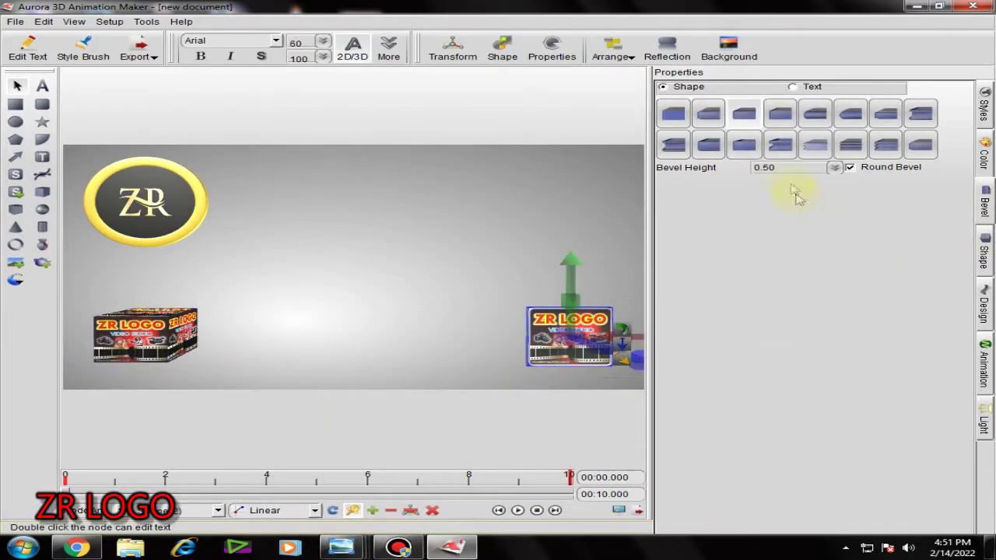
left_click(823, 152)
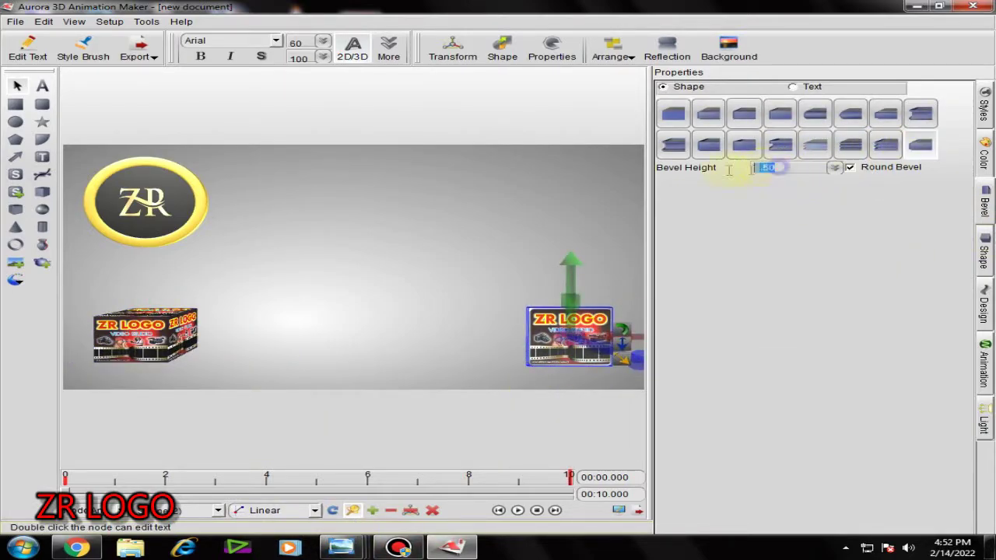
left_click(573, 367)
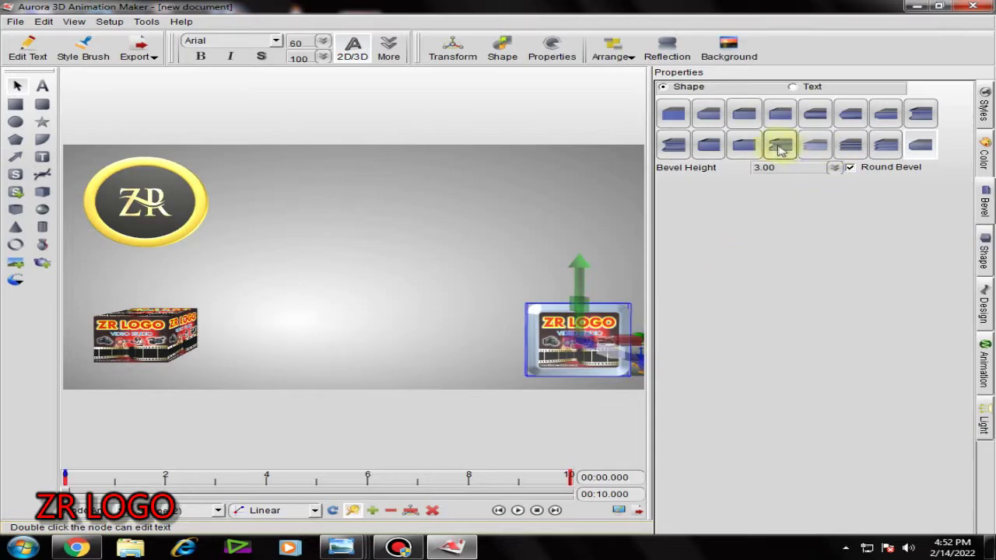
left_click(745, 146)
left_click(714, 147)
Step: Apply the first preset texture to the rounded rectangle's bevel and move the shape slightly left in the scene
left_click(985, 148)
left_click(781, 127)
left_click(692, 274)
left_click_drag(611, 358, 557, 365)
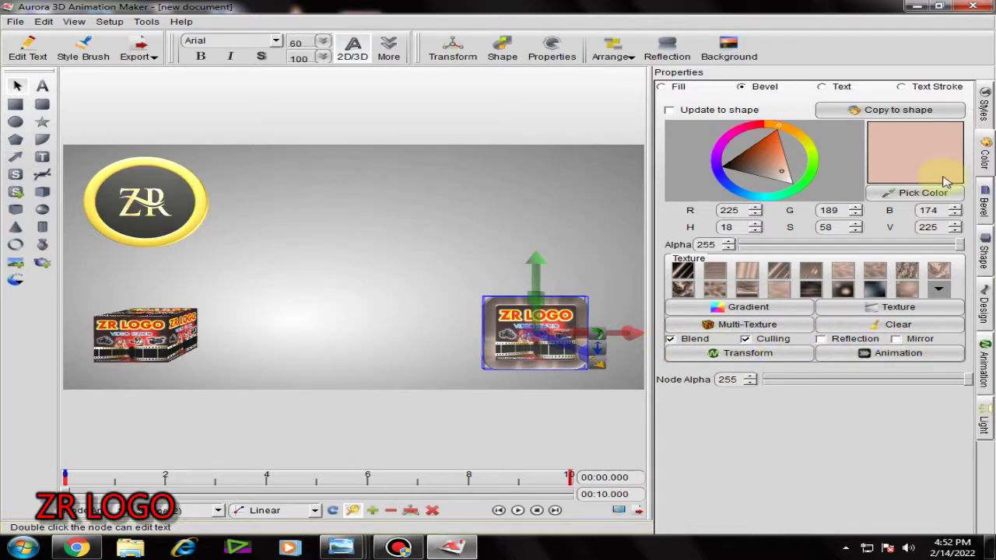
Step: Color the rounded rectangle's bevel turquoise, give it the golden wave gallery texture and turn off blending
left_click(755, 126)
left_click_drag(756, 138, 754, 168)
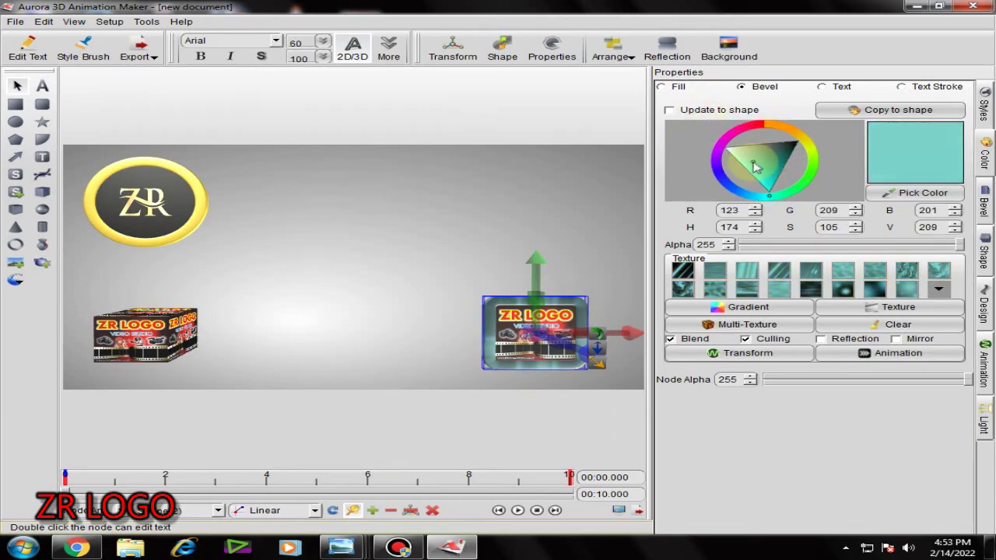
left_click(939, 290)
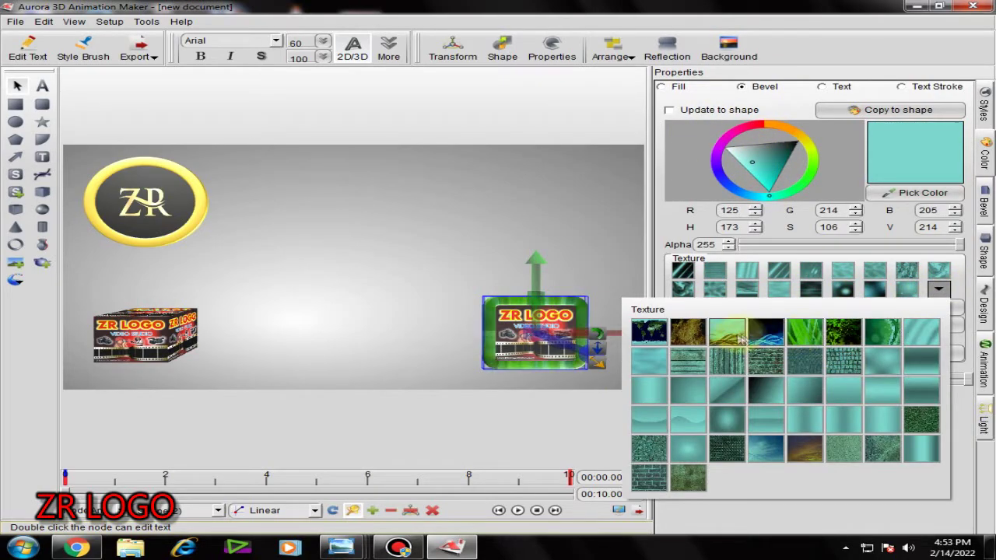
left_click(730, 335)
left_click(672, 340)
Step: Animate the rounded rectangle's bevel texture with a texture animation template and deselect the shape
left_click(848, 355)
left_click(560, 223)
left_click(555, 247)
left_click(609, 324)
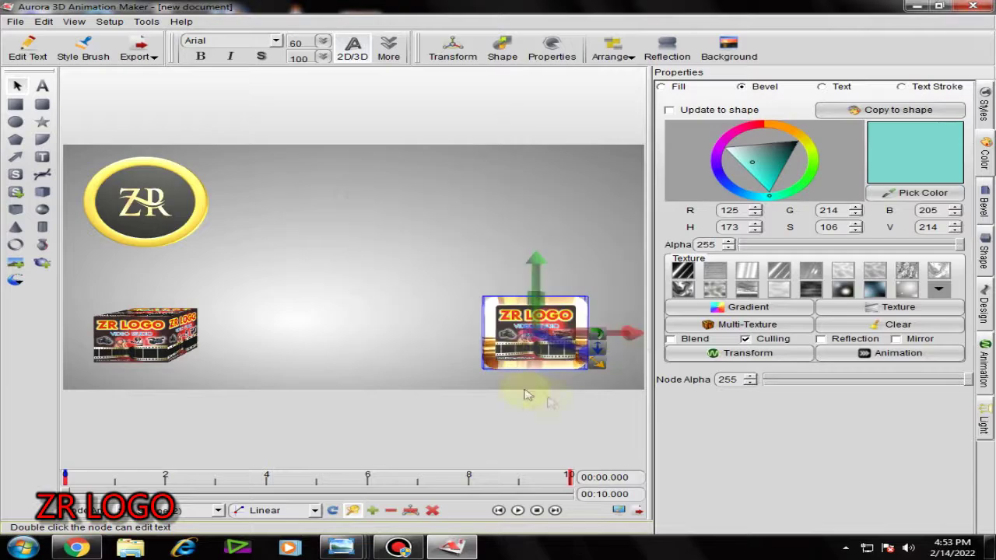
left_click(548, 406)
Step: Preview the scene's animation and make the ZR ellipse smaller
left_click(517, 510)
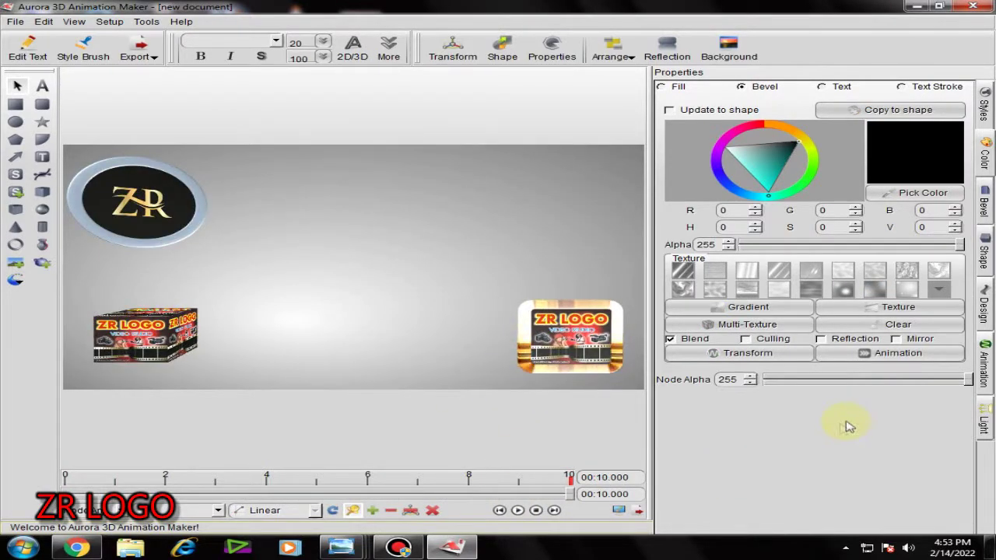
left_click(109, 236)
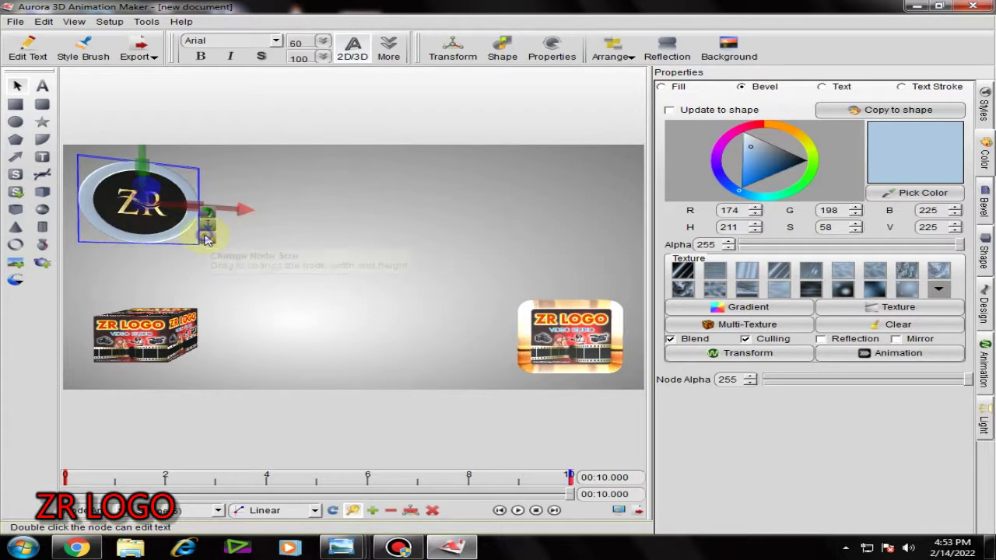
left_click_drag(152, 230, 152, 222)
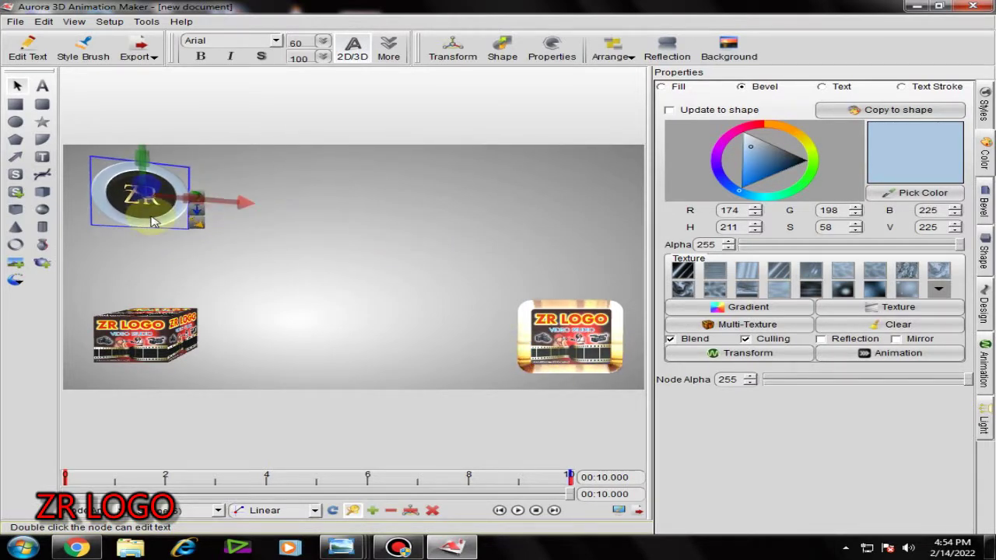
Step: Place the pentagon in the upper-right area of the scene and apply the golden wave texture to its bevel
left_click_drag(407, 294, 569, 208)
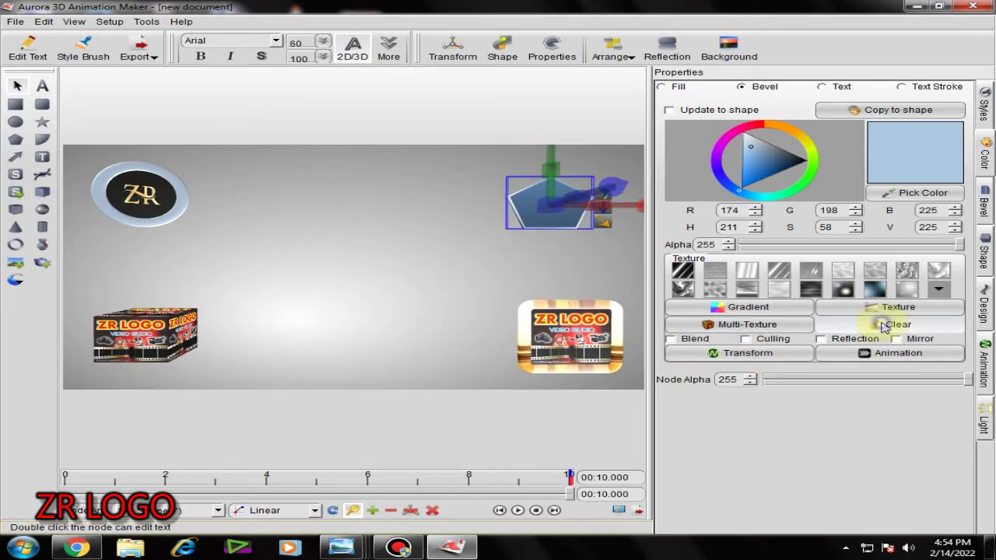
left_click(938, 289)
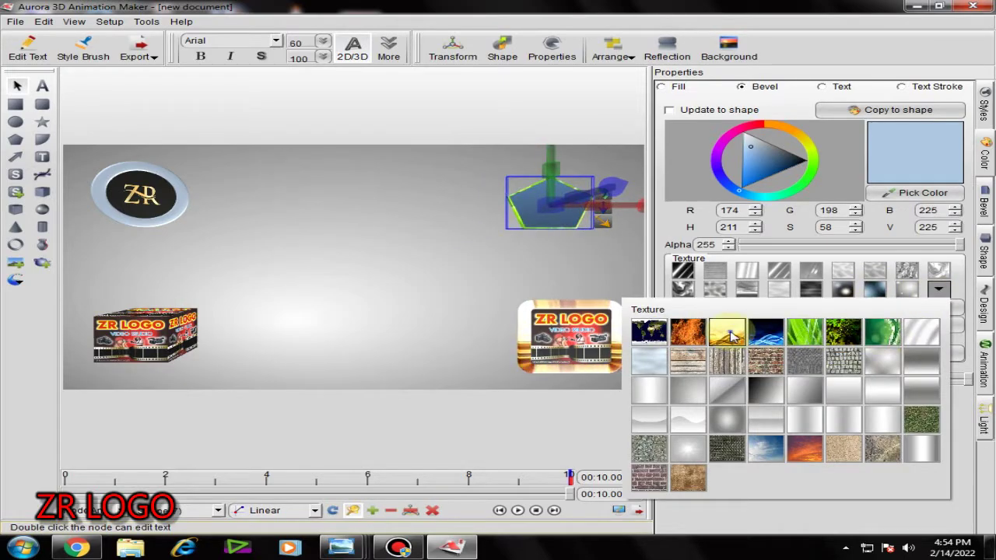
left_click(731, 334)
Step: Set the pentagon's bevel height to 1 and enlarge the shape near the scene's top centre
left_click(984, 204)
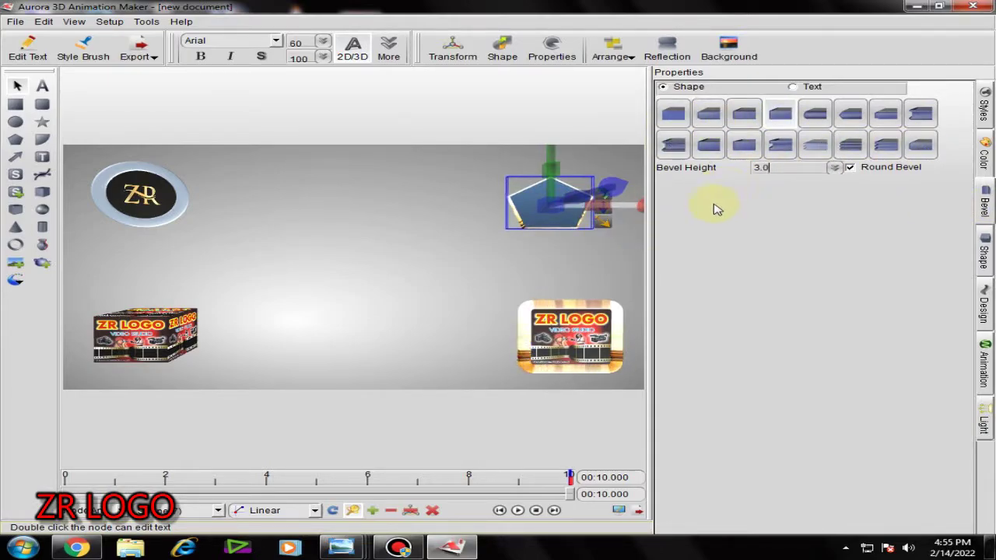
key("Return")
left_click_drag(761, 168, 725, 177)
type("2")
key("Return")
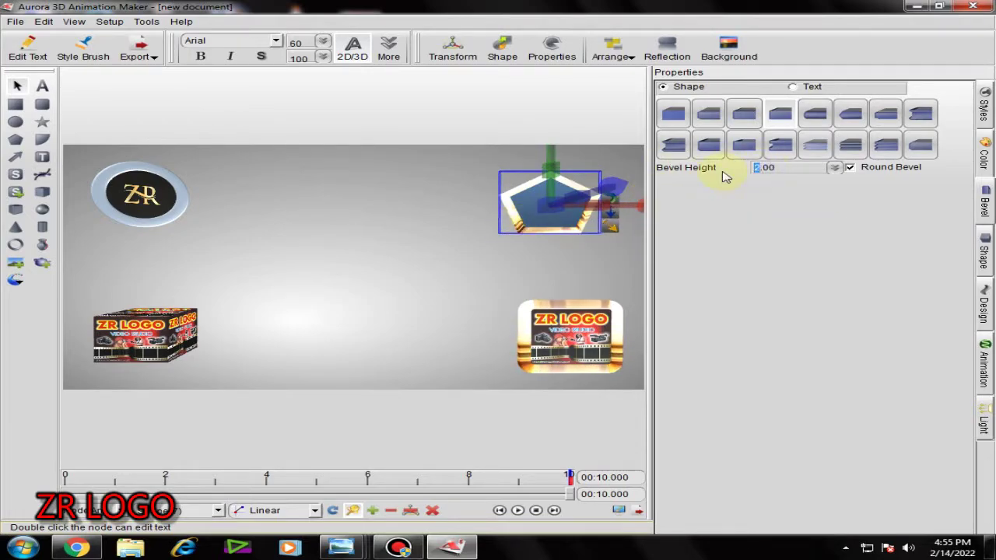
key("Down")
left_click_drag(561, 263, 436, 250)
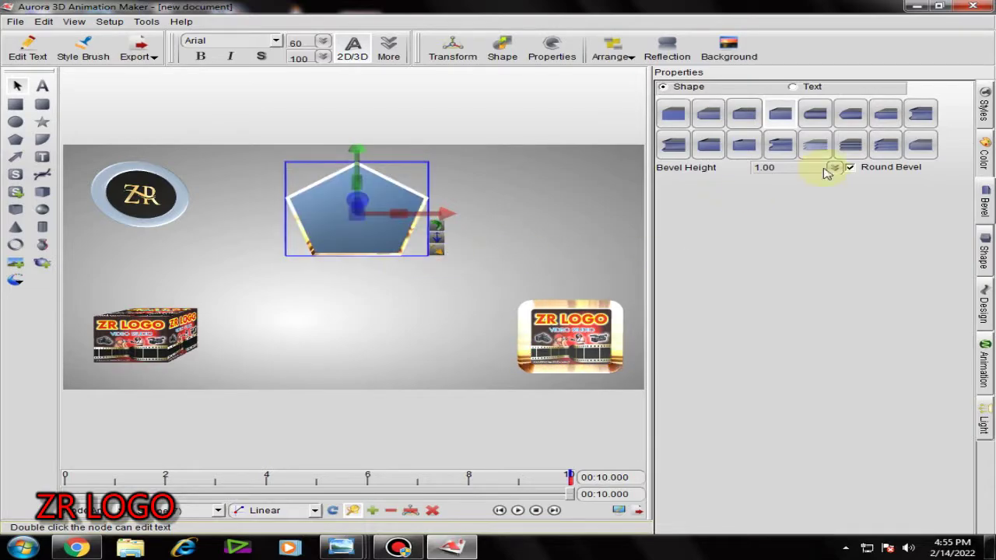
Step: Animate the pentagon's bevel texture with the Rotate template
left_click(986, 153)
left_click(902, 354)
left_click(563, 224)
left_click(537, 271)
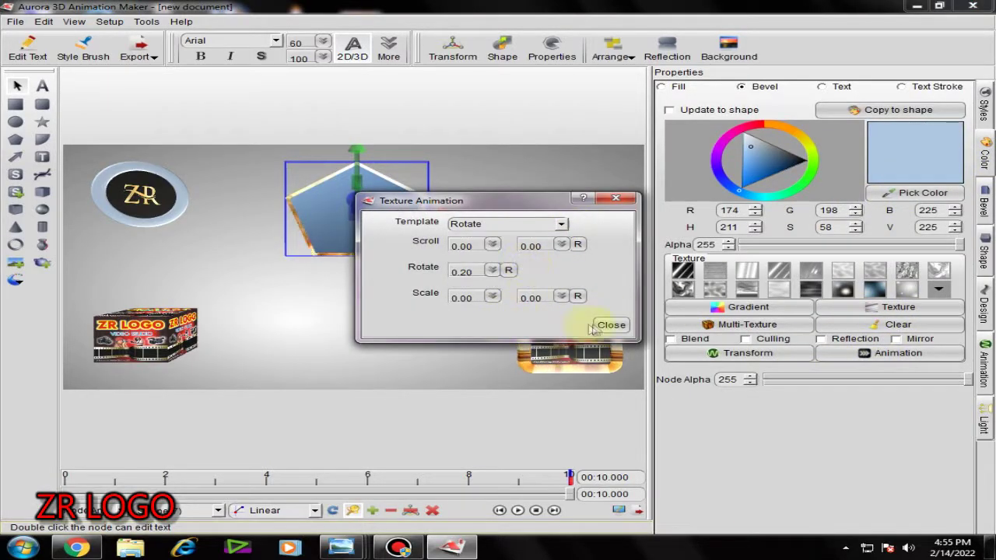
left_click(594, 324)
Step: Load the image "images (3)" from the "wedding bridal pic" folder on drive E as the pentagon's bevel texture
left_click(928, 311)
left_click_drag(137, 178, 137, 225)
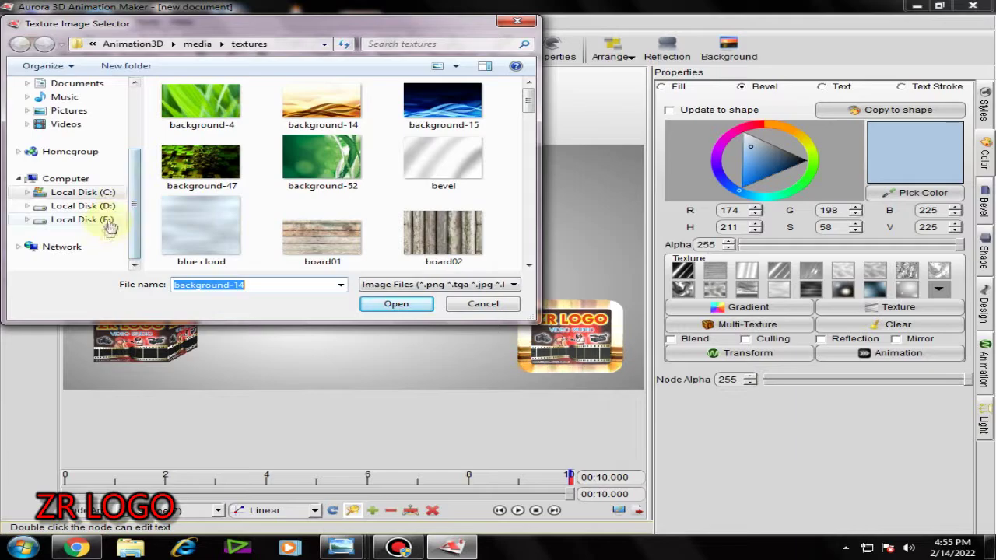
left_click(105, 221)
left_click_drag(527, 153, 527, 249)
double_click(209, 224)
double_click(209, 217)
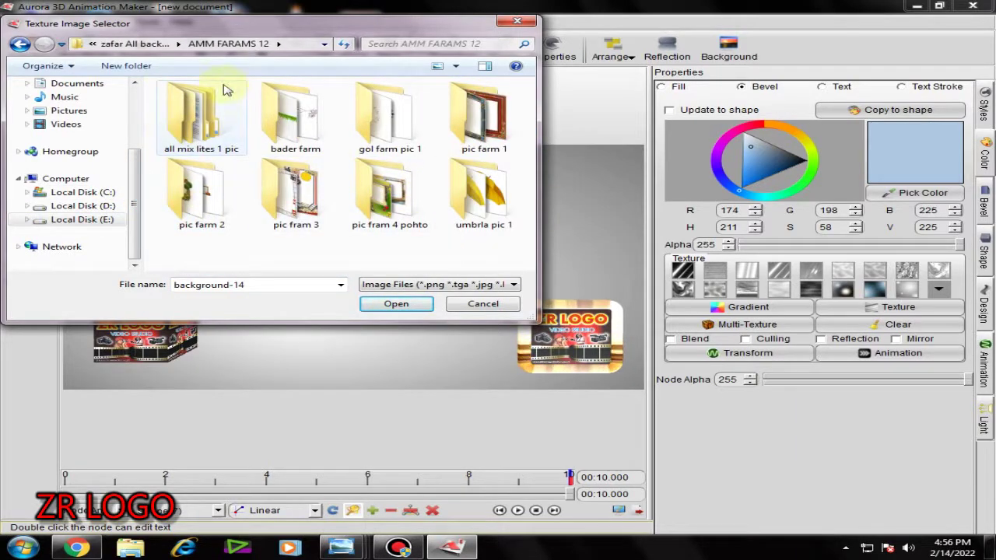
left_click(20, 45)
left_click_drag(528, 106, 528, 253)
double_click(203, 139)
left_click_drag(528, 100, 532, 231)
left_click(204, 183)
left_click(412, 306)
Step: Color the pentagon's bevel pink and apply that color to the whole shape with Update to shape
left_click(904, 88)
left_click(823, 89)
left_click(741, 89)
left_click_drag(745, 126, 732, 133)
left_click(765, 153)
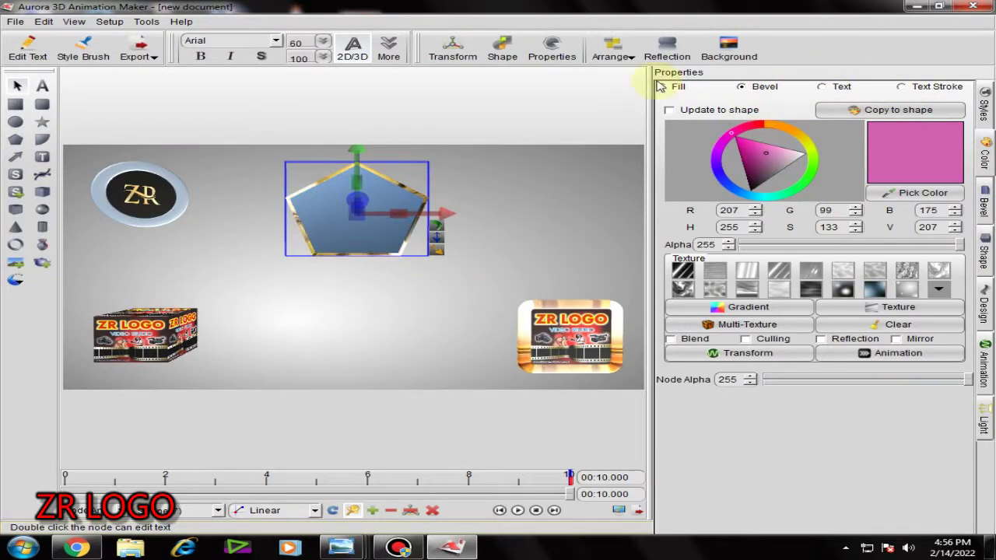
left_click(822, 86)
left_click(902, 86)
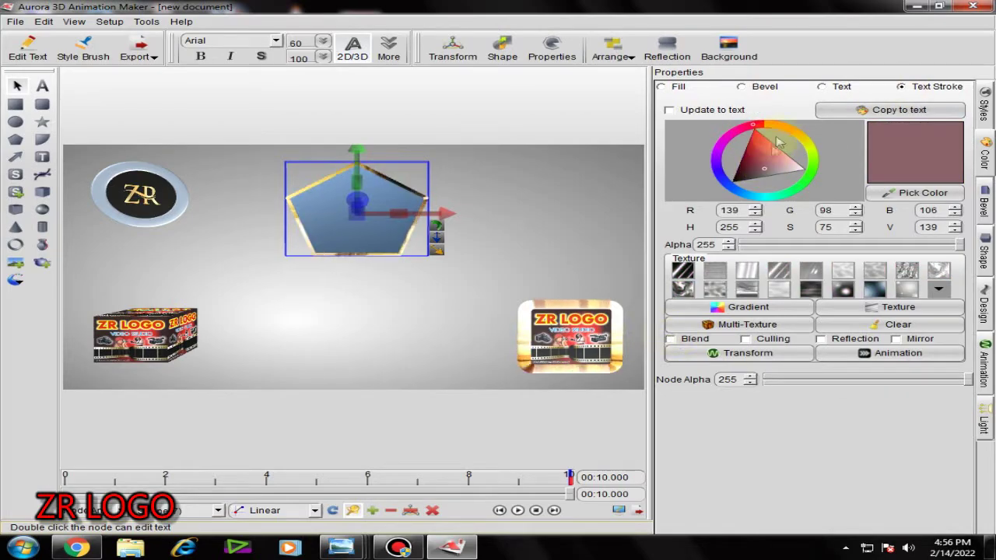
left_click(741, 87)
left_click(774, 155)
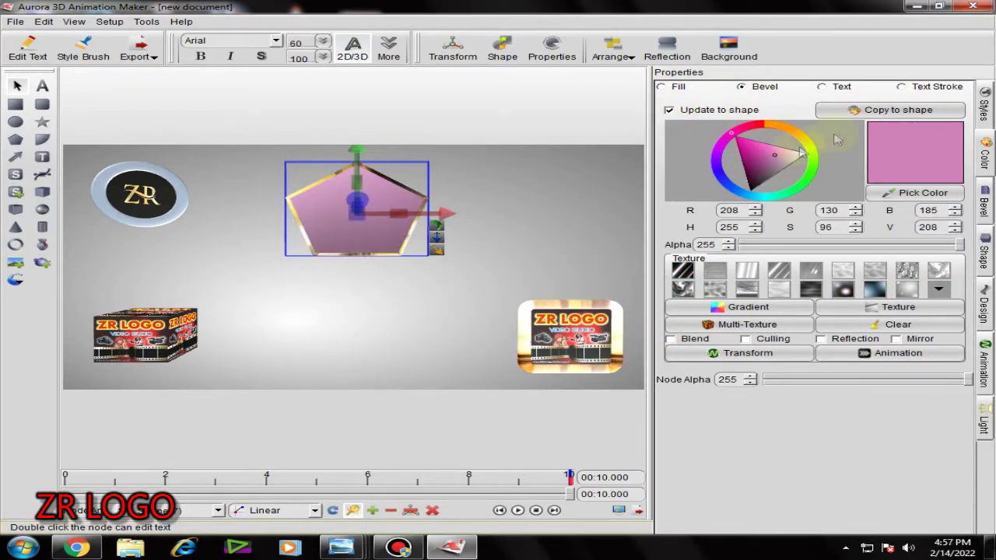
Step: Apply the image "images (3)" to the whole pentagon and shift the shape slightly
left_click(897, 306)
scroll(527, 237, "down", 5)
left_click_drag(525, 251, 526, 235)
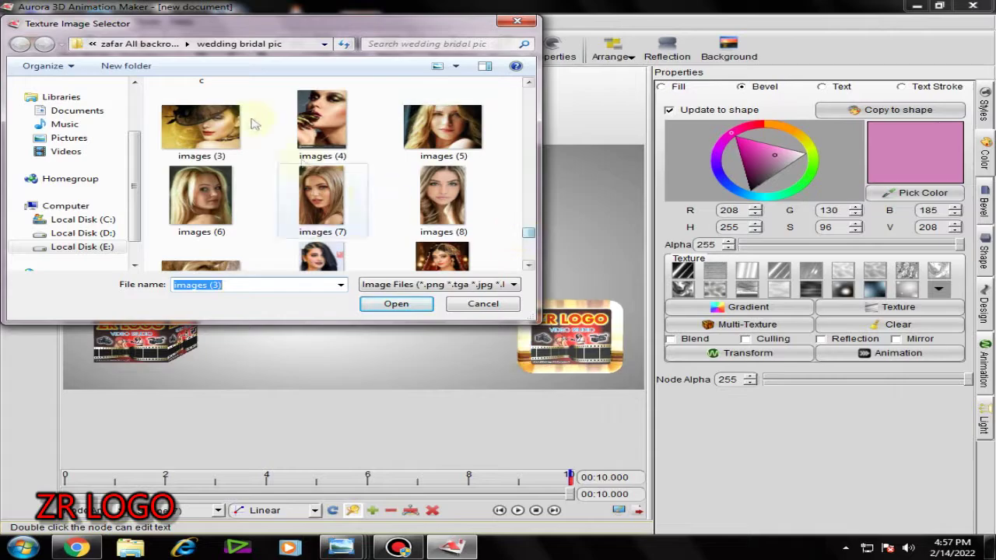
double_click(201, 126)
left_click(393, 301)
left_click_drag(374, 244, 368, 238)
Step: Try different fill and text stroke colors on the pentagon and replace its fill image with plain green
left_click(766, 156)
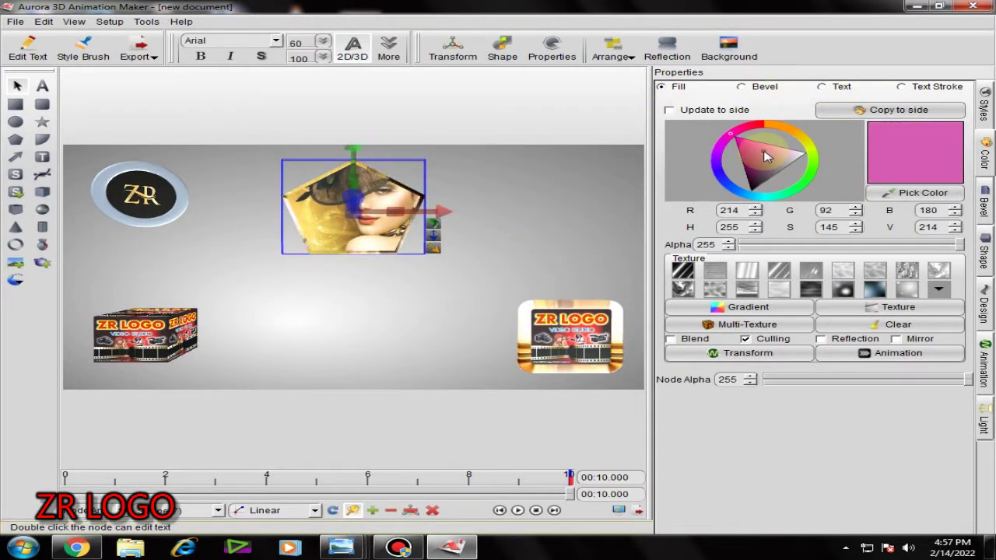
left_click(805, 145)
left_click(743, 86)
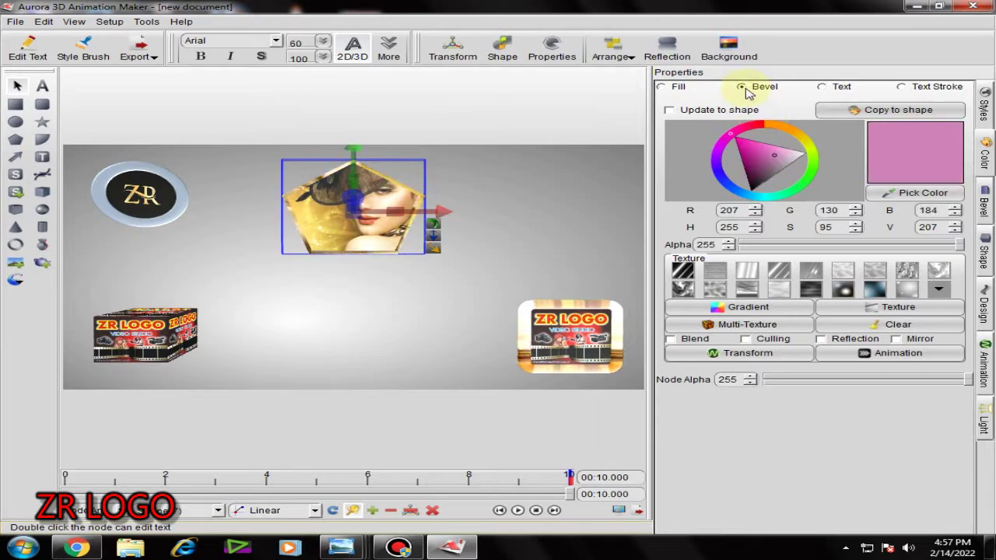
left_click(822, 86)
left_click(901, 87)
left_click(761, 171)
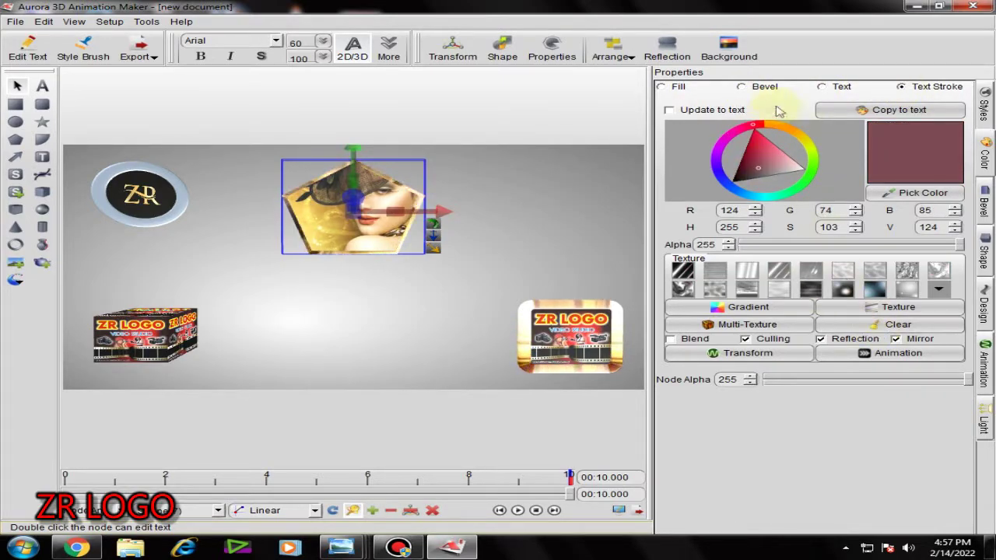
left_click(661, 86)
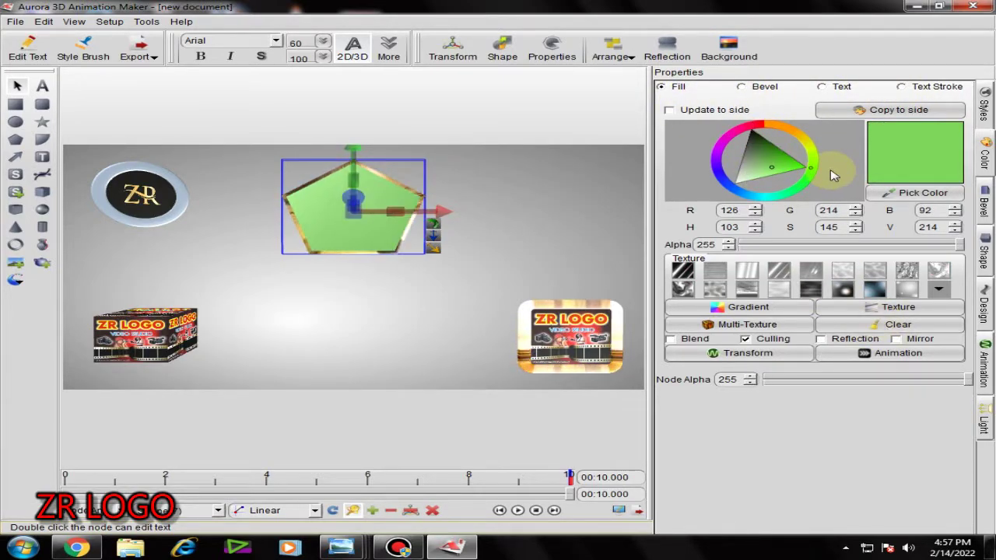
Step: Try two other portraits from the "wedding bridal pic" folder as the pentagon's fill texture
left_click(859, 306)
left_click_drag(529, 95, 529, 148)
double_click(444, 269)
left_click(898, 307)
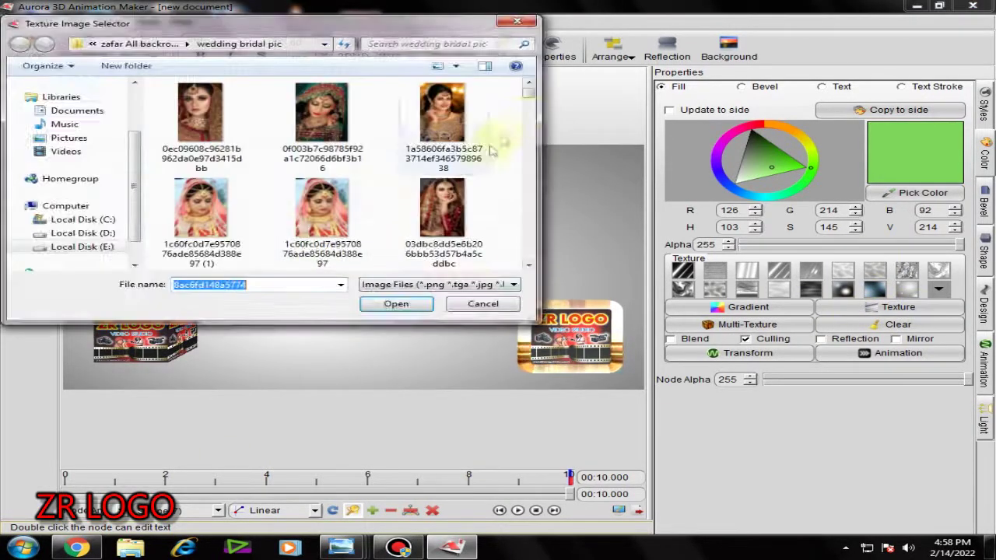
scroll(521, 155, "down", 5)
scroll(521, 210, "down", 8)
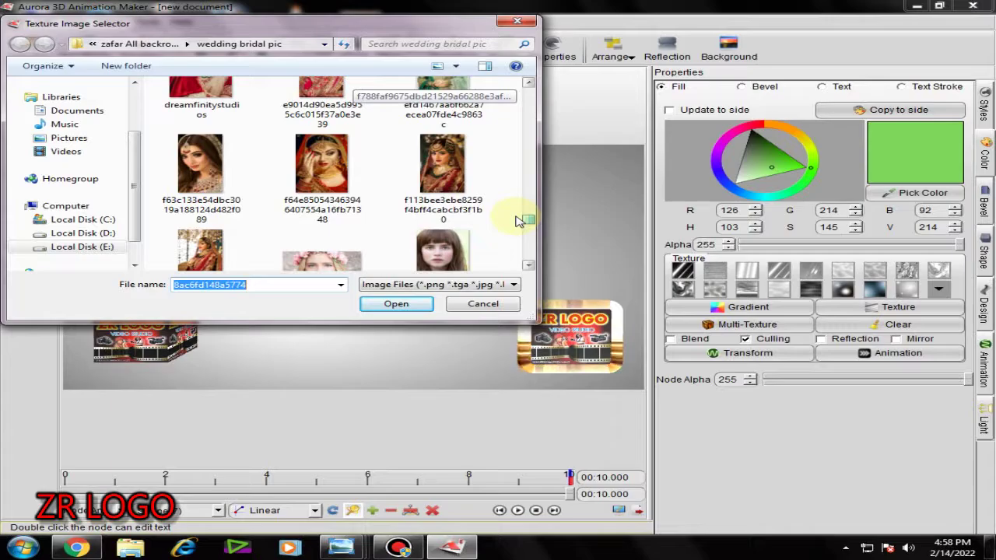
left_click(322, 229)
left_click(395, 304)
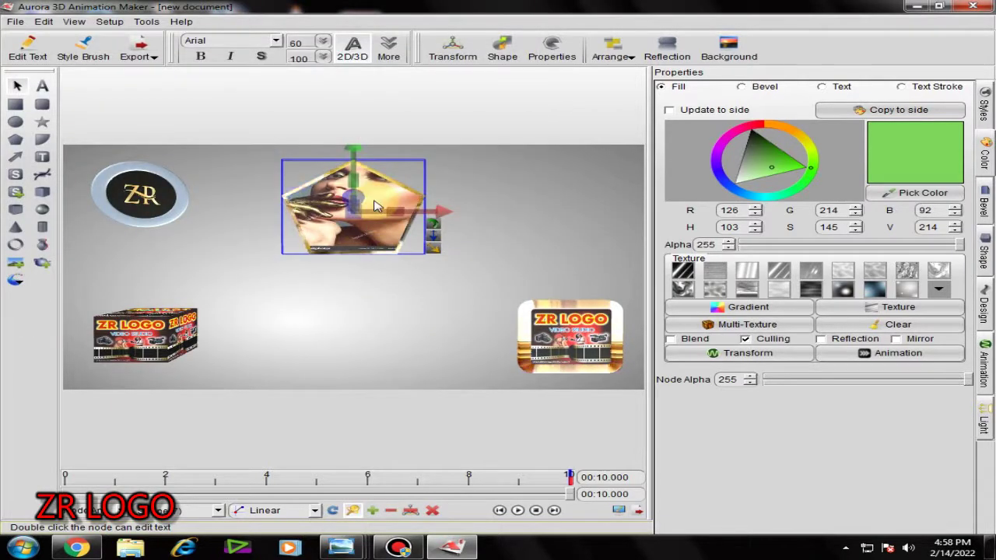
Step: Set the pentagon's fill texture to the file "images" from the "wedding bridal pic" folder
left_click(898, 306)
scroll(528, 147, "down", 3)
scroll(529, 216, "down", 10)
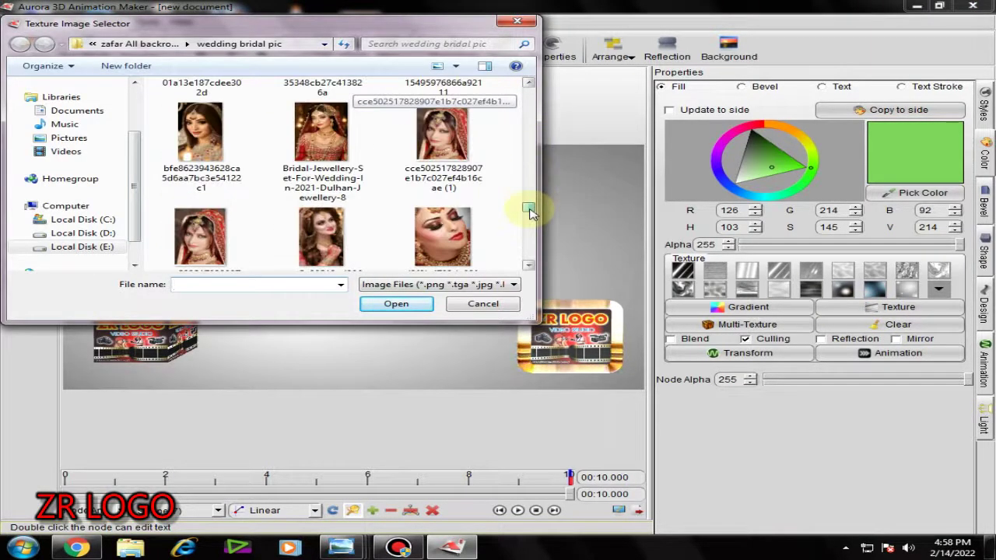
left_click(443, 140)
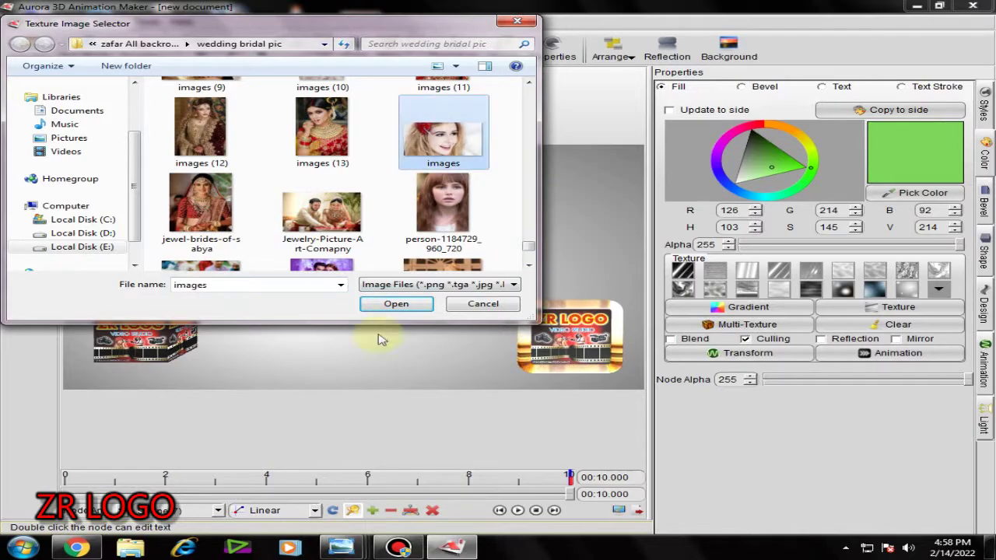
left_click(395, 304)
Step: Choose a gallery texture for the pentagon's bevel and change the bevel color to white
left_click(740, 86)
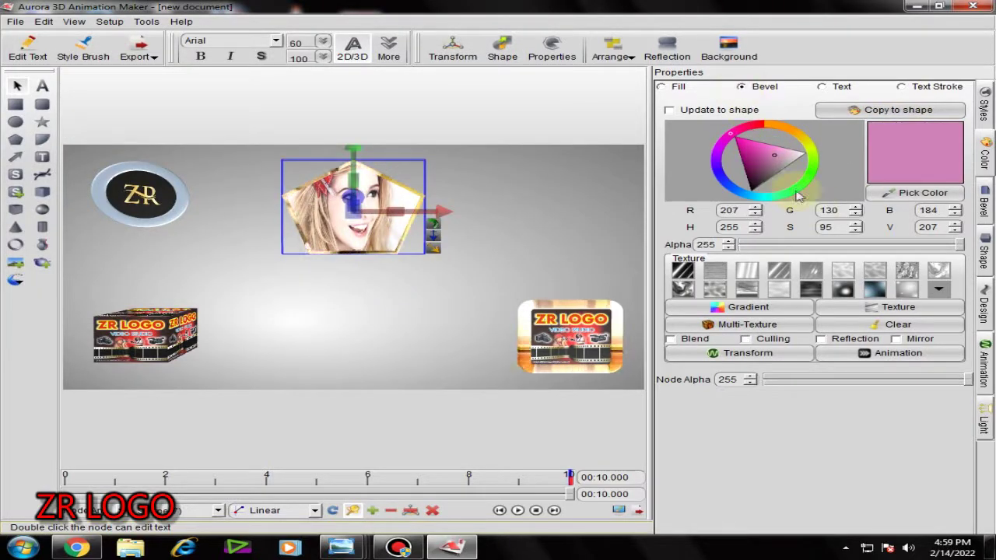
left_click(938, 291)
mouse_move(785, 156)
left_mouse_down()
mouse_move(803, 135)
mouse_move(818, 143)
left_mouse_up()
mouse_move(731, 135)
left_mouse_down()
mouse_move(767, 132)
mouse_move(813, 152)
left_mouse_up()
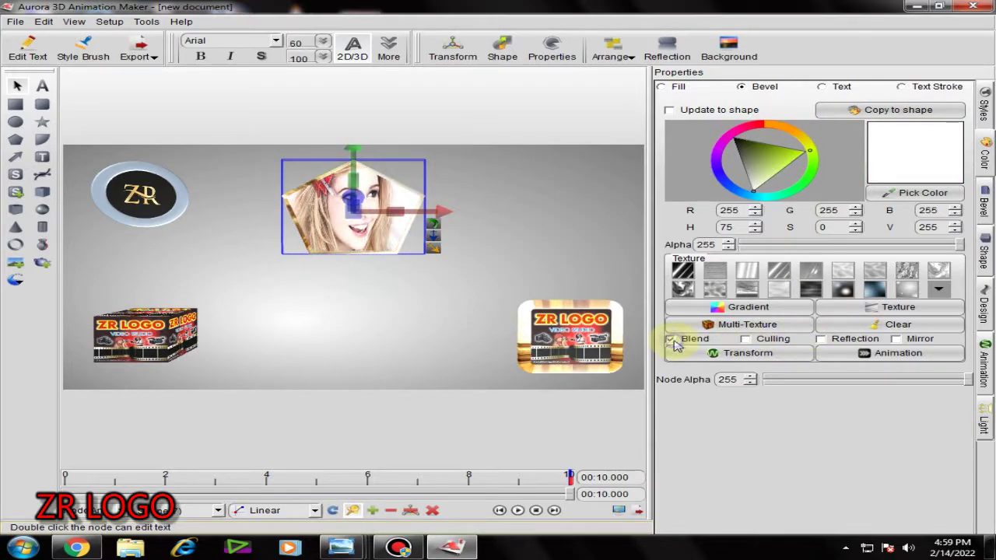
Step: Give the pentagon a Rotate animation and preview it in the scene
left_click(906, 354)
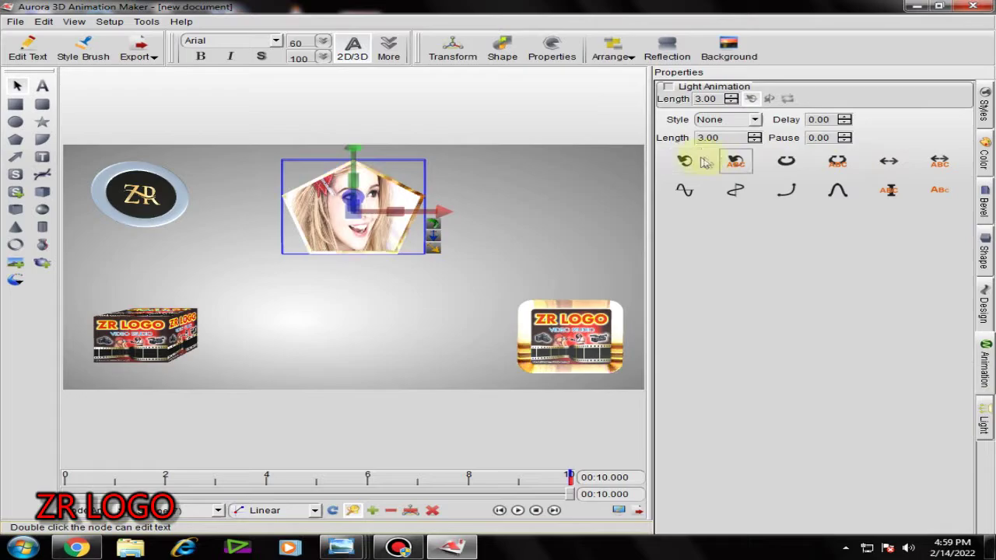
left_click(725, 162)
left_click(517, 510)
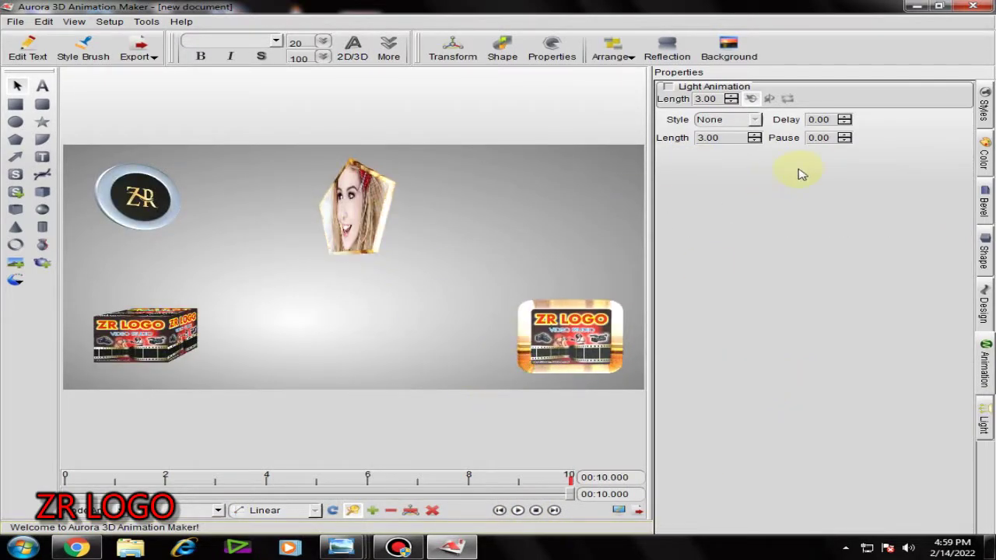
Step: Increase the length of the pentagon's animation and choose another animation style for it
left_click(369, 212)
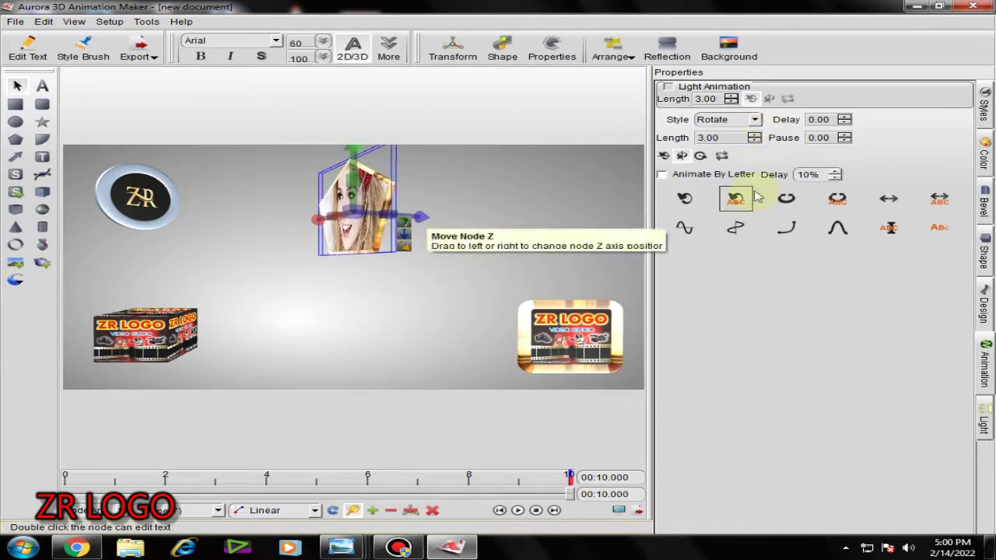
left_click(756, 135)
left_click(756, 135)
left_click(753, 119)
left_click(723, 153)
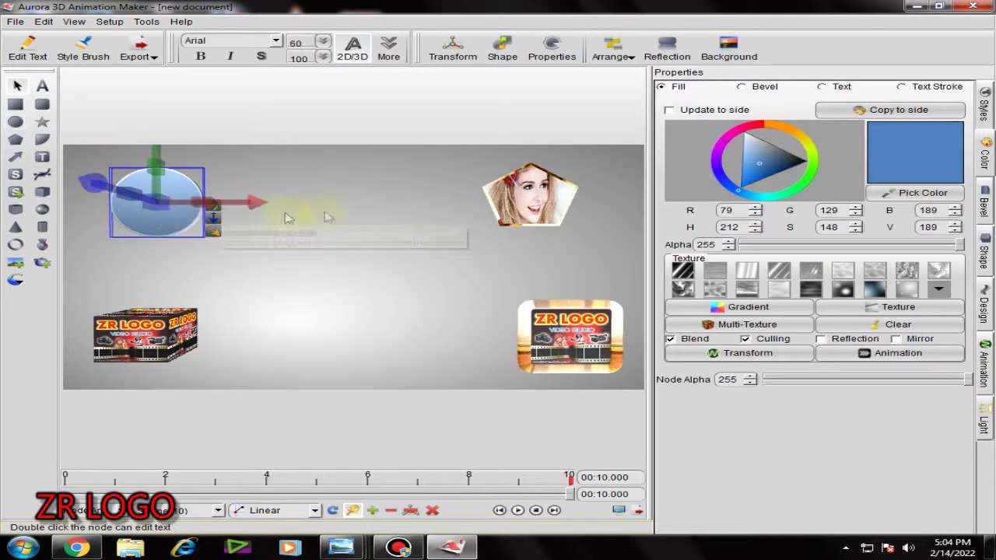
Step: Fill the new blue ellipse with a blue ZR logo image from the "ZR LOGO 1" folder
left_click(887, 307)
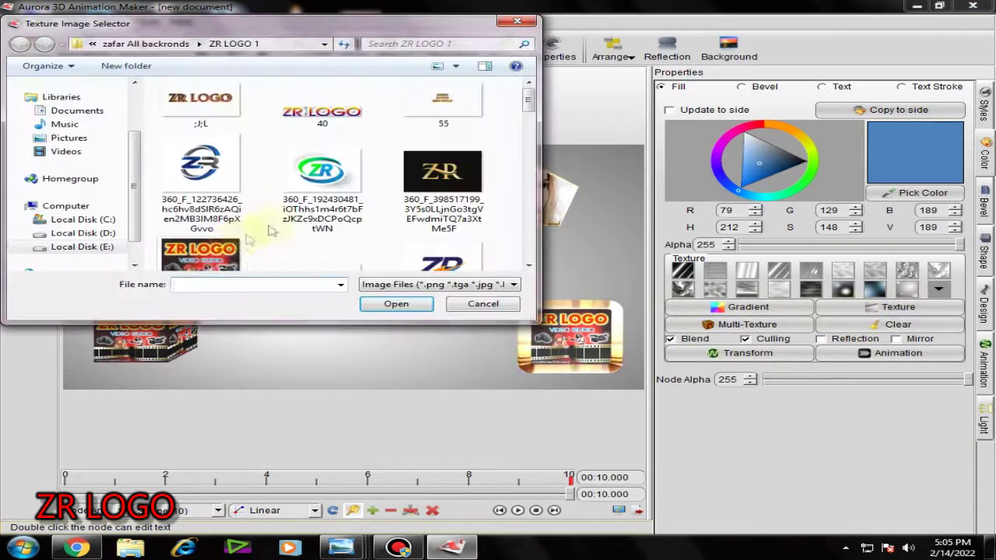
left_click_drag(530, 104, 532, 122)
left_click(203, 199)
left_click(414, 302)
left_click(211, 229)
left_click(191, 218)
left_click(204, 224)
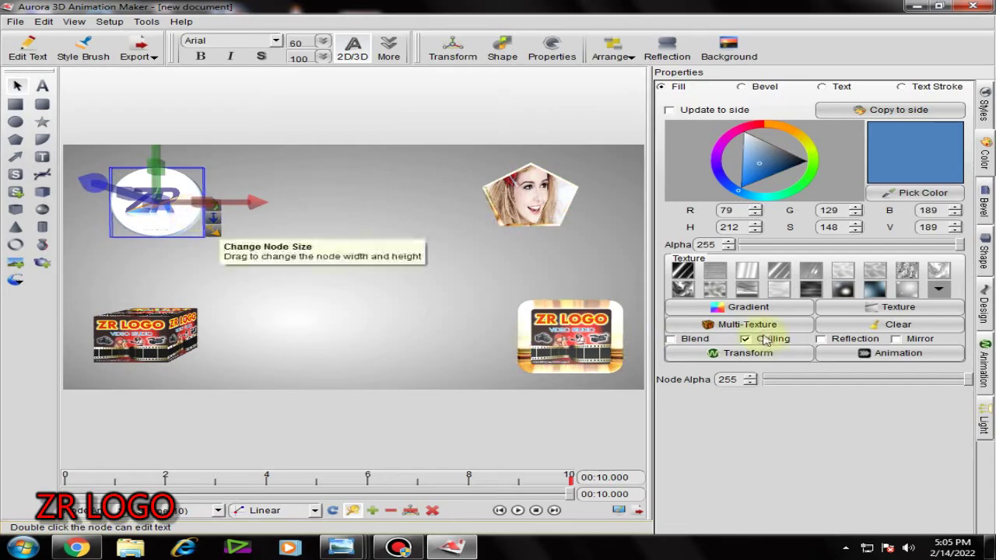
Step: Set the ellipse's bevel color to orange with R 232, G 89, B 37
left_click(908, 87)
left_click(826, 87)
left_click(747, 87)
left_click(776, 126)
left_click(775, 129)
left_click(773, 141)
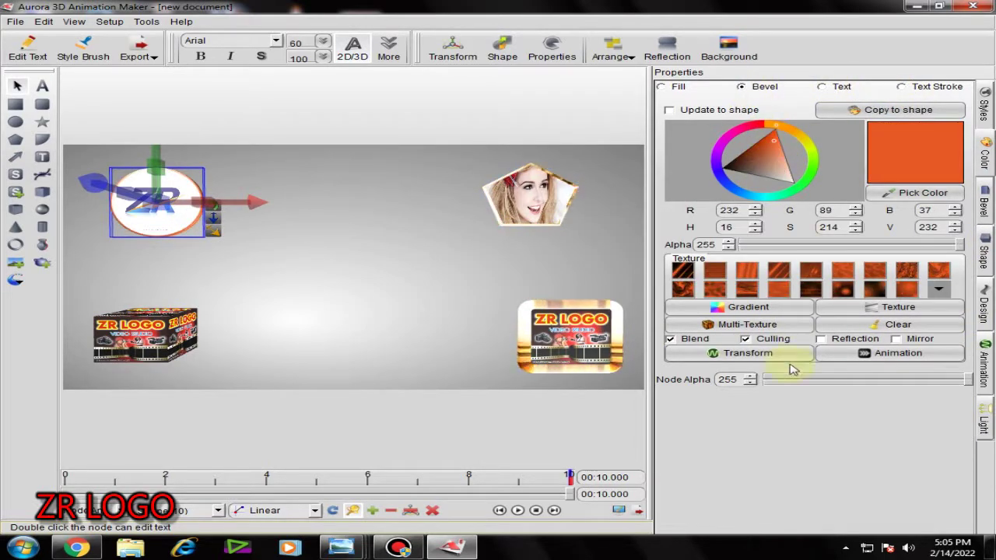
Step: Choose another bevel shape for the ellipse and change its bevel height, with Round Bevel on
left_click(985, 204)
left_click(672, 143)
left_click(676, 119)
left_click(708, 116)
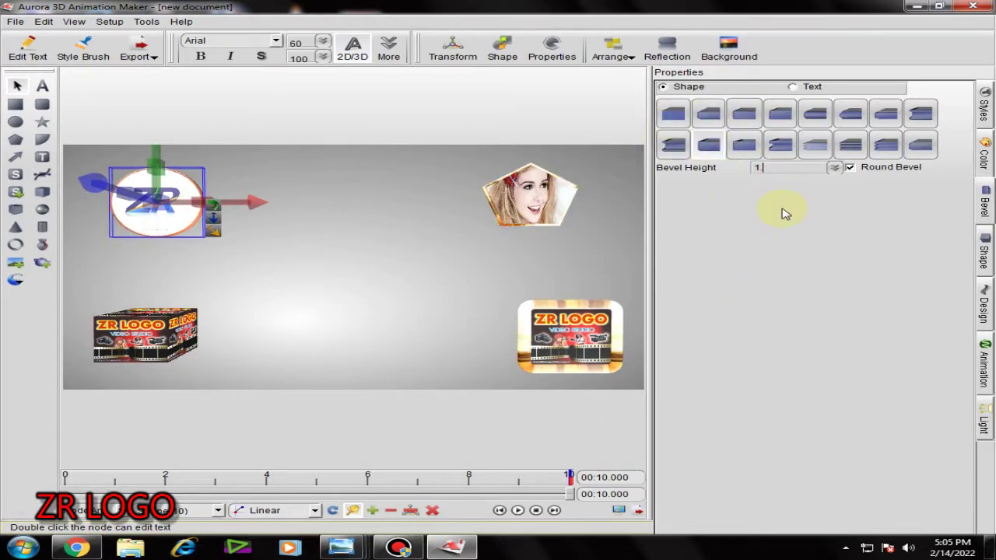
Step: Apply the Rotate texture animation template to the ellipse's bevel
left_click(984, 156)
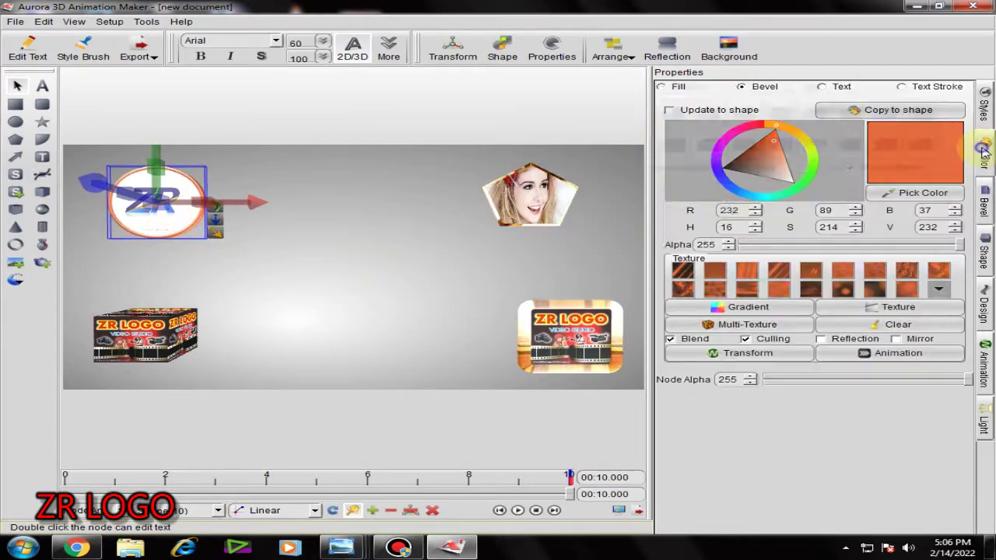
left_click(898, 307)
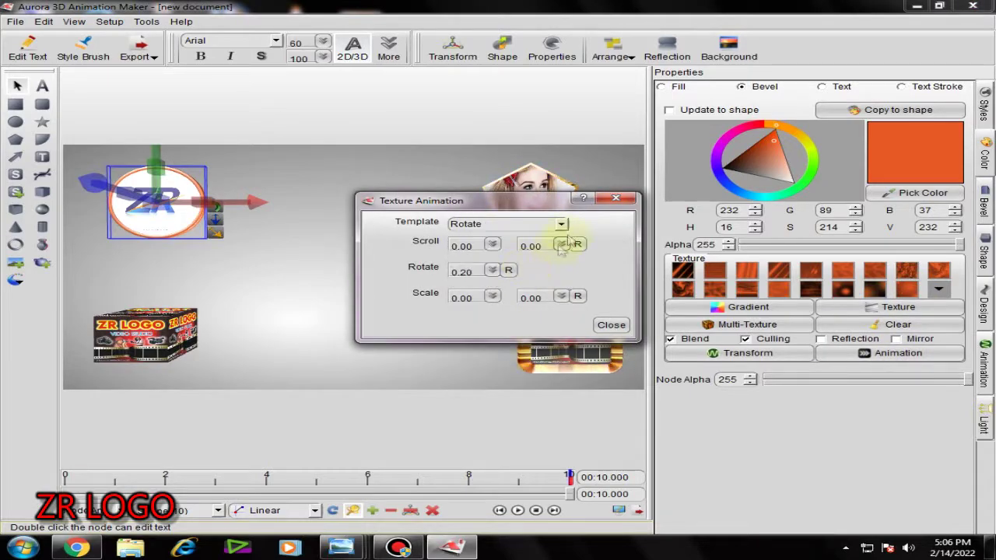
left_click(611, 324)
Step: Choose a gallery texture for the ellipse's bevel and change the bevel color to golden orange with R 232, G 141, B 37
left_click(939, 289)
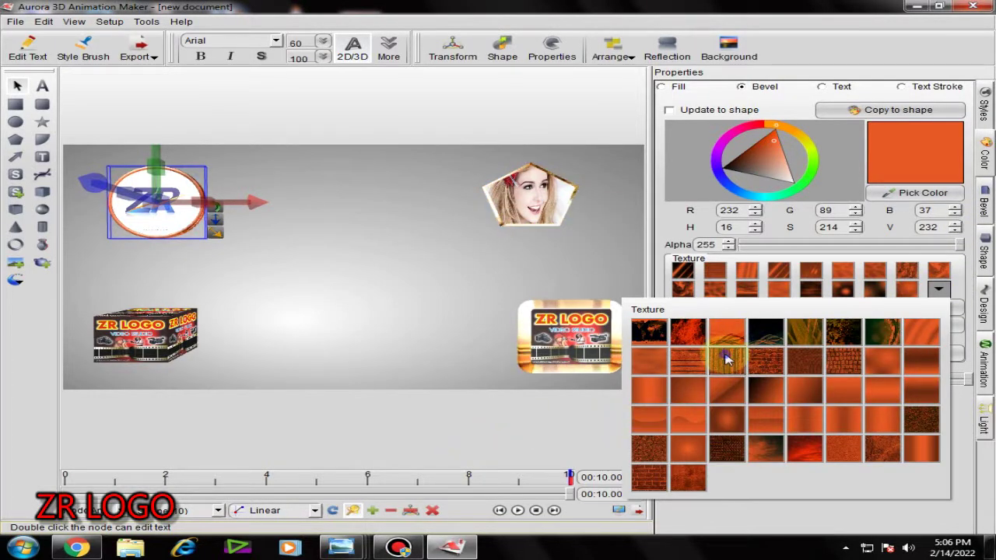
left_click(434, 458)
left_click_drag(770, 117, 757, 207)
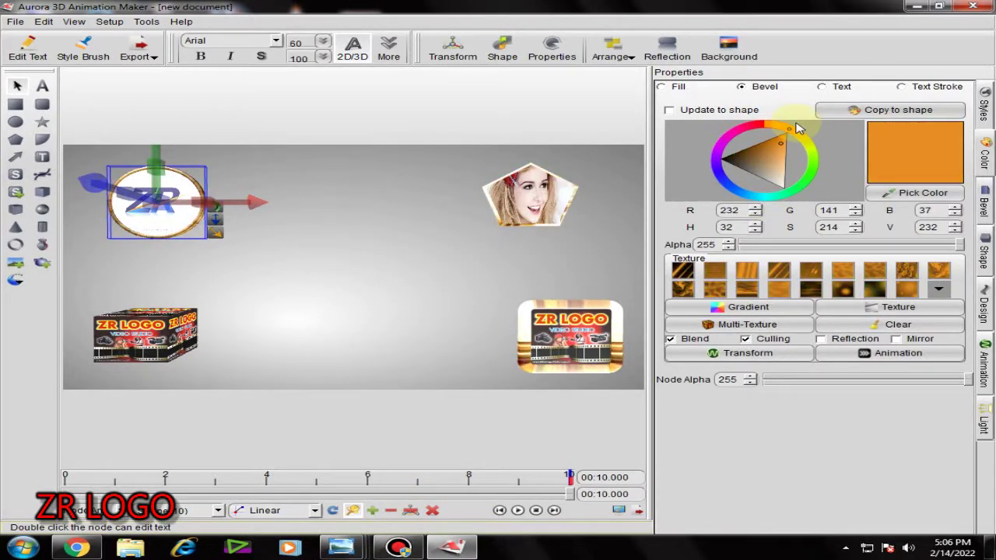
left_click(347, 337)
Step: Give the ellipse a Swing animation and preview it in the scene
left_click(155, 201)
left_click(984, 362)
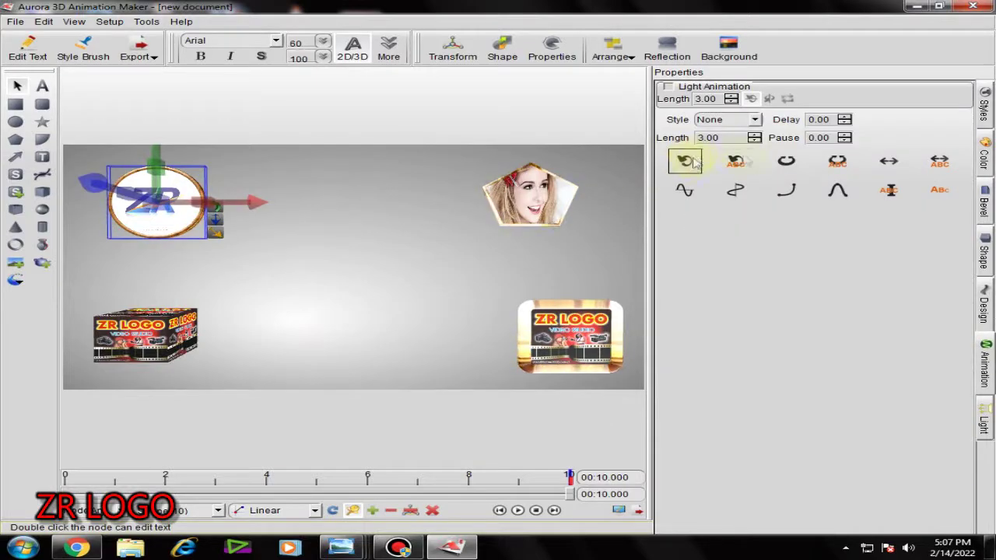
left_click(786, 198)
left_click(517, 510)
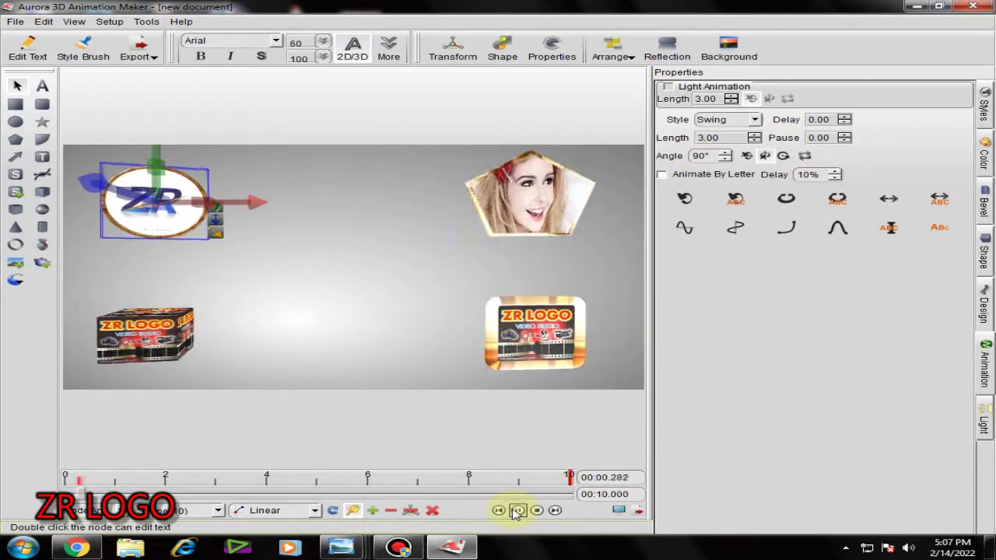
left_click(382, 345)
Step: Set the scene's background to the blue "background-23" image
left_click(729, 48)
left_click(736, 101)
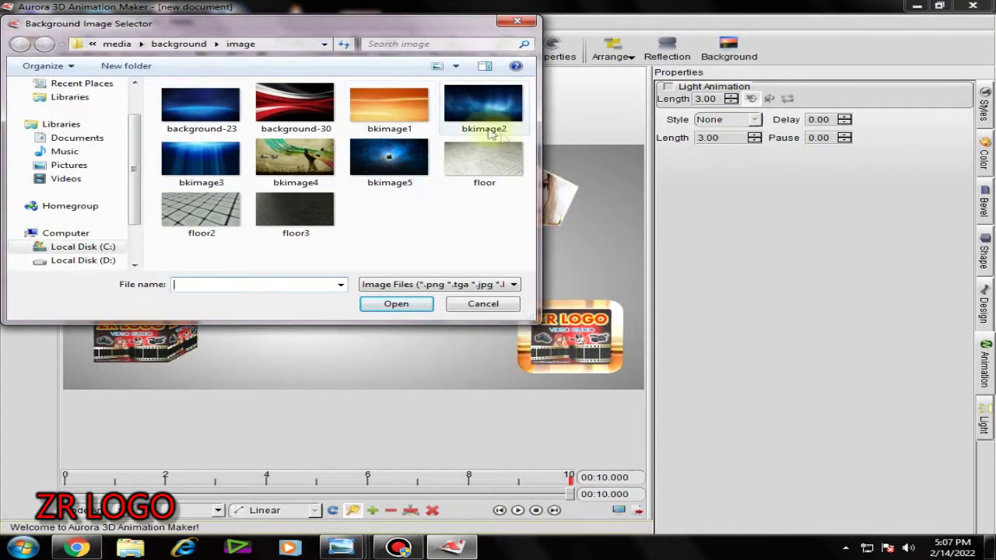
scroll(127, 223, "down", 3)
left_click(200, 105)
left_click(396, 304)
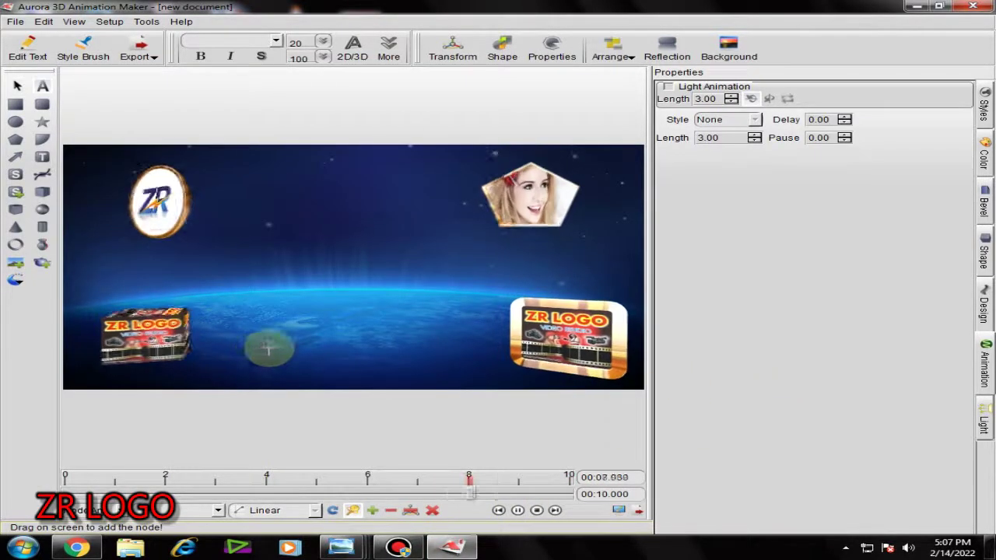
Step: Add a 3D title from the Swing text template across the middle of the scene
left_click(984, 156)
left_click(984, 105)
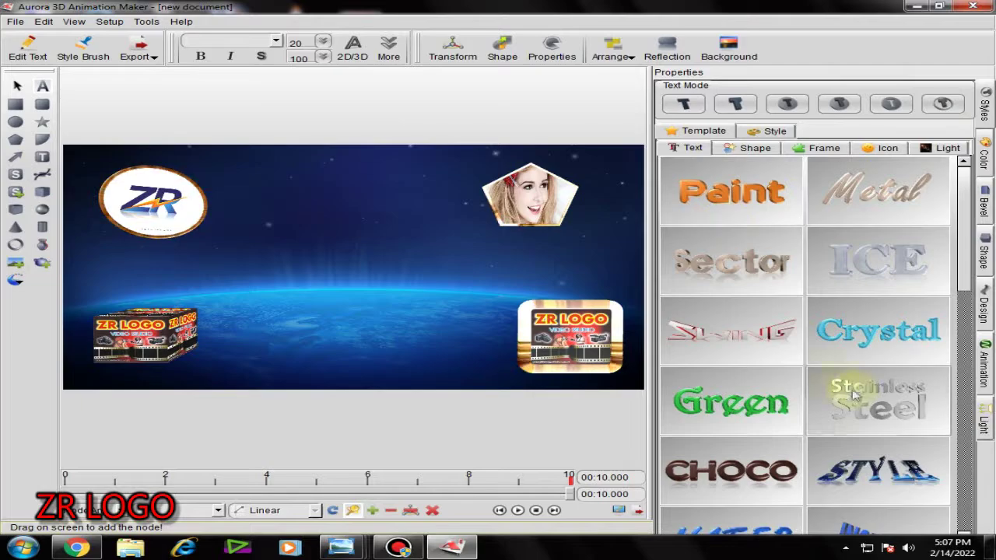
left_click(729, 335)
left_click_drag(148, 228, 426, 298)
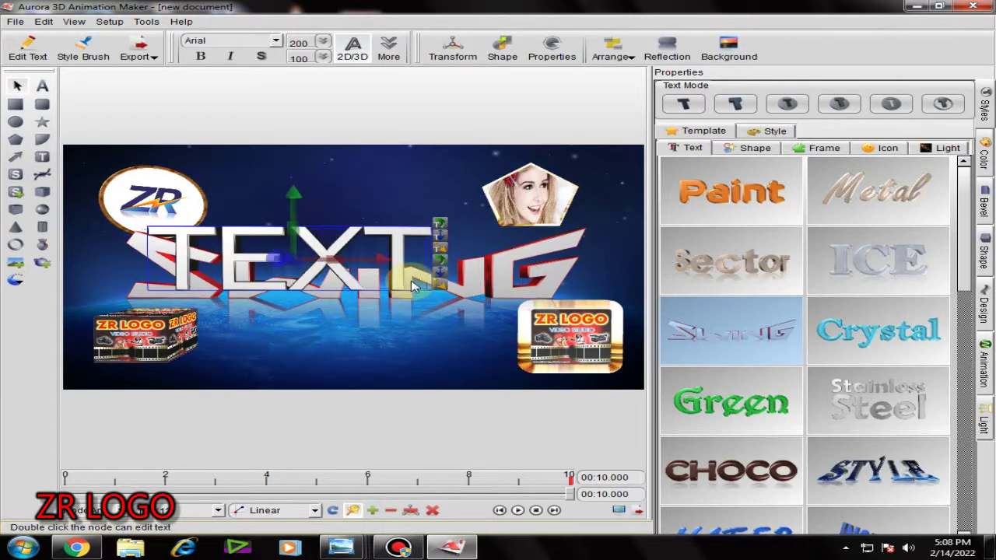
Step: Delete the extra plain TEXT object and change the Swing title's wording to "ZR LOGO"
left_click(567, 274)
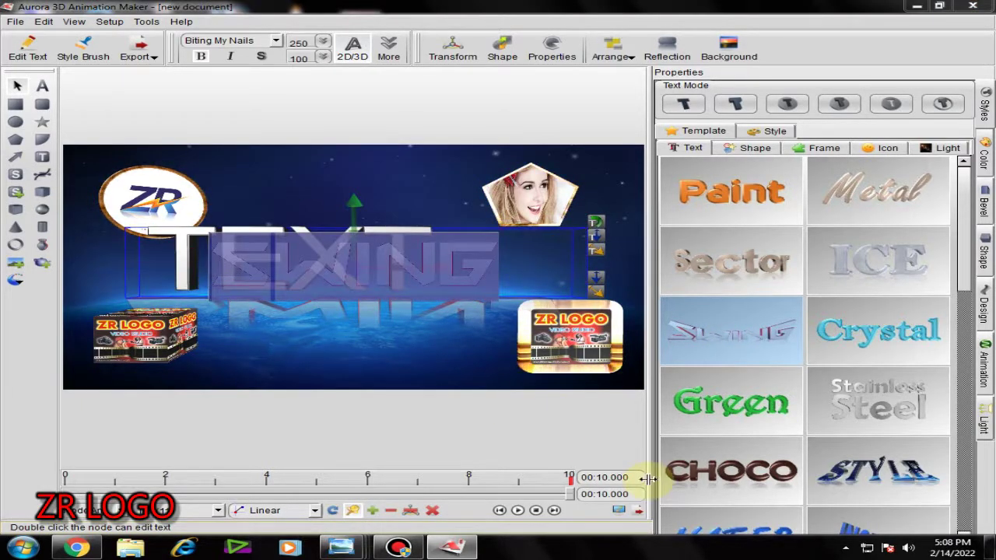
right_click(312, 372)
left_click(244, 337)
left_click(395, 235)
key("Delete")
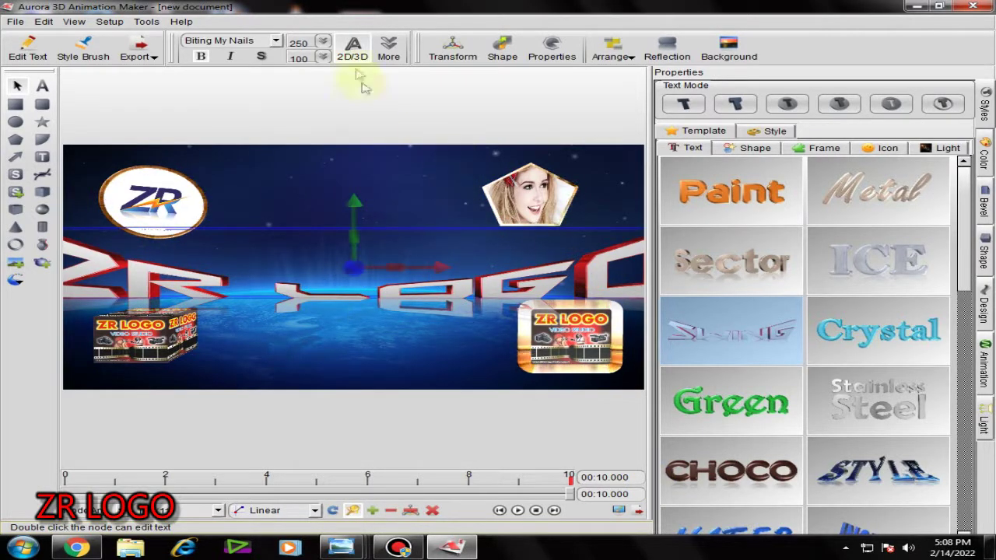
Step: Resize the ZR LOGO title to fit between the four shapes, with font size 100 and font size rate 150
type("100")
key("Return")
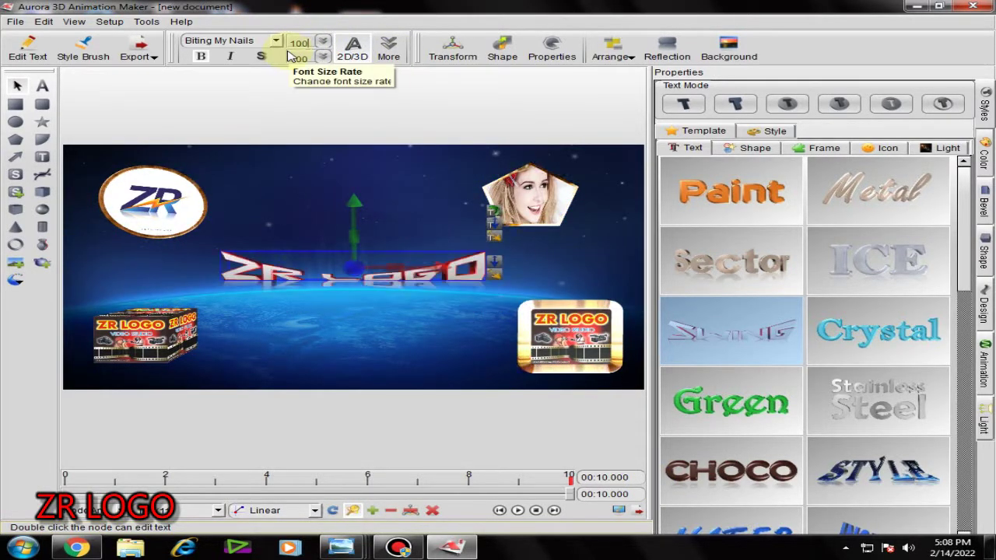
left_click_drag(498, 283, 580, 244)
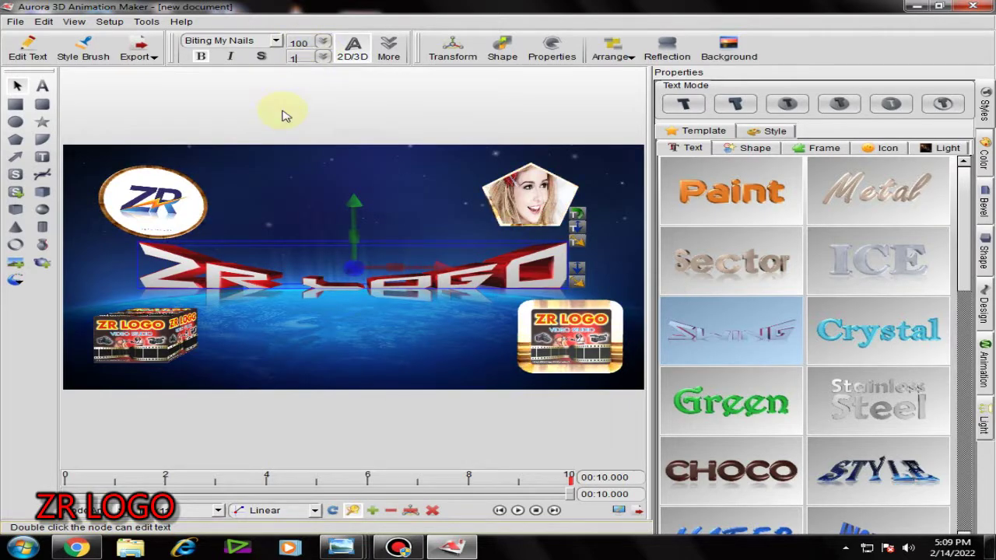
type("150")
key("Return")
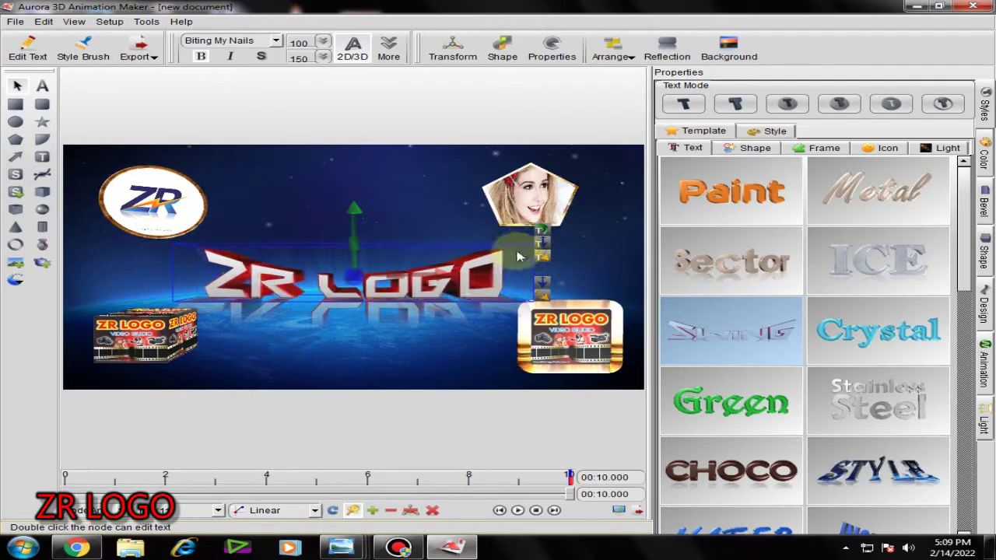
Step: Preview the whole scene and export it as an uncompressed video named "zr logo 34" at 1024 x 576, PAL (25)
left_click(325, 389)
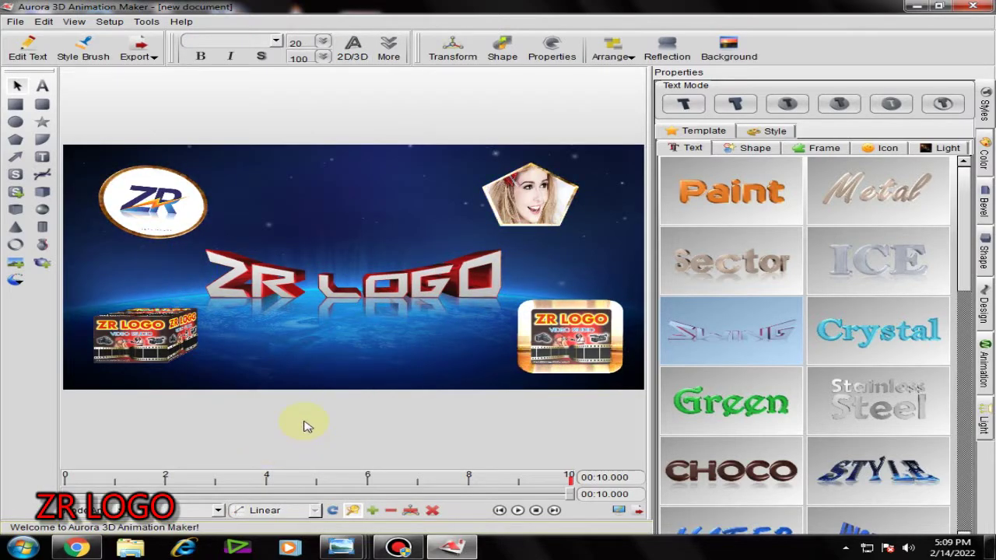
left_click(518, 510)
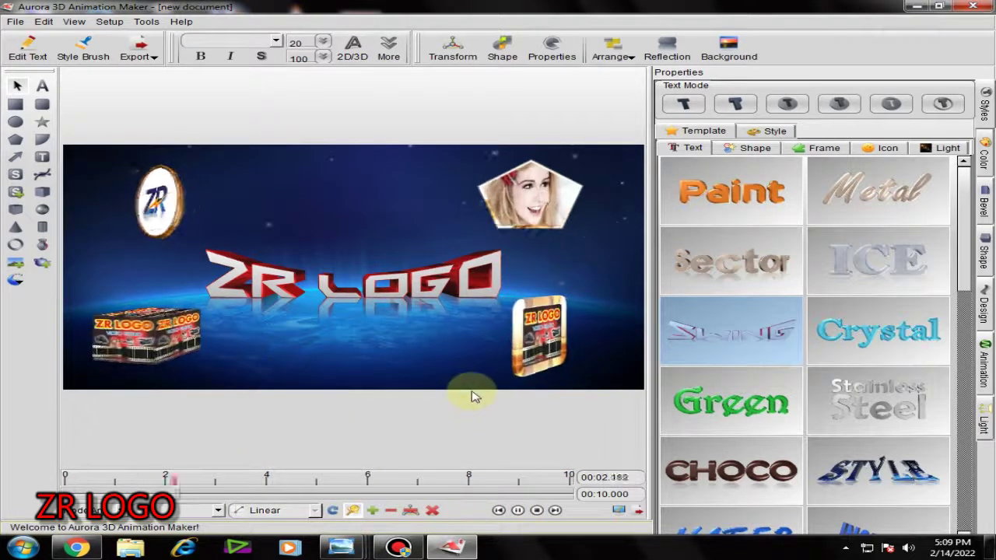
left_click(137, 48)
type("zr logo 34")
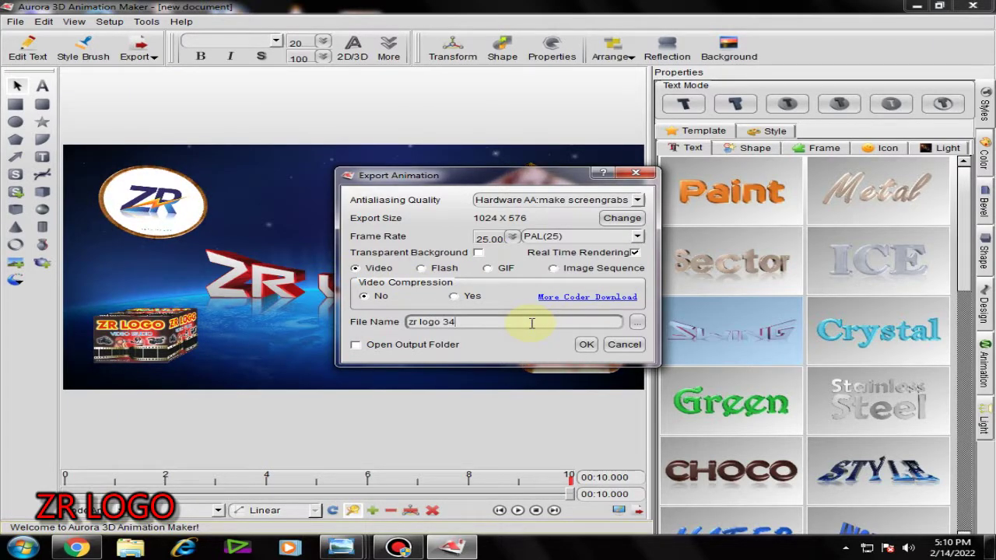
key("Return")
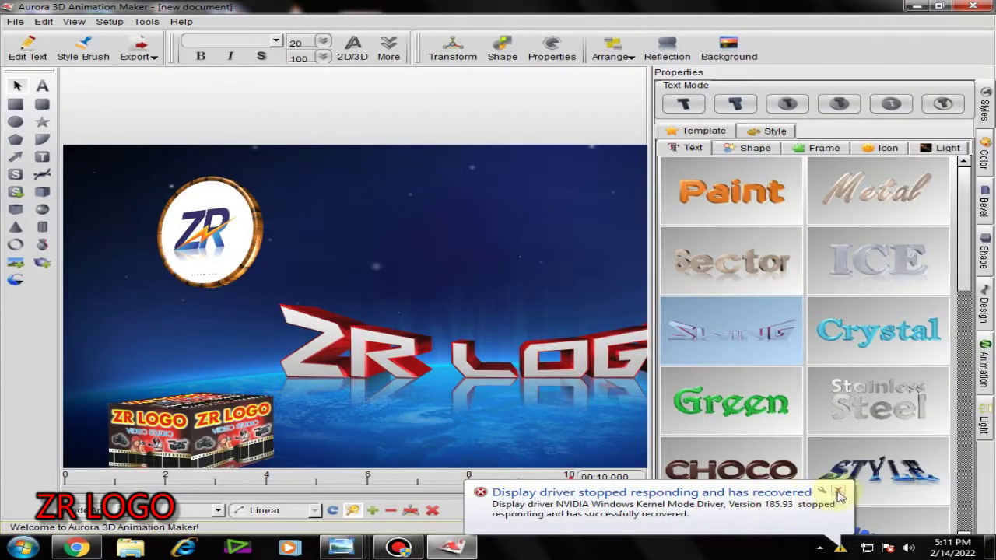
left_click(838, 493)
key("Return")
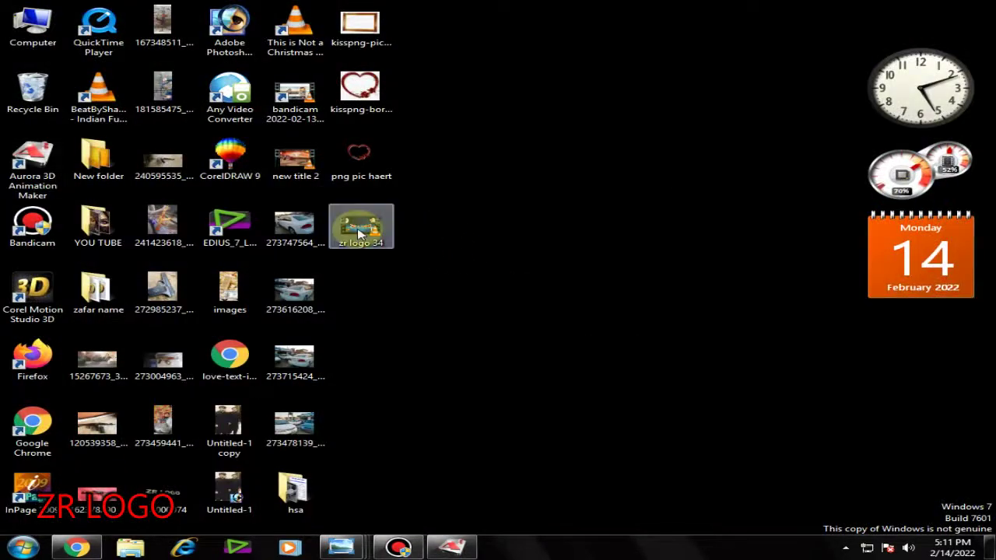
Step: Play the exported "zr logo 34" video from the desktop in VLC media player and close the player
double_click(360, 234)
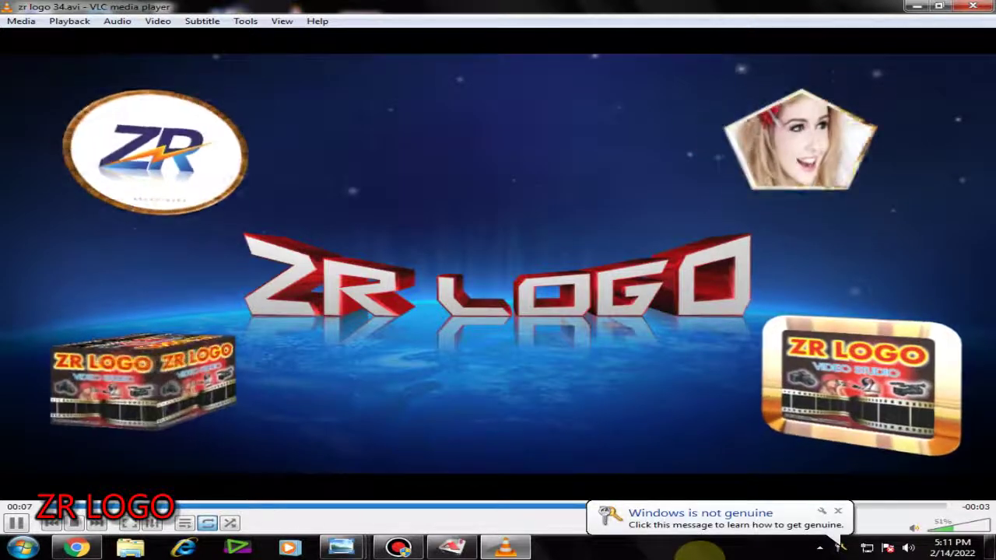
left_click(838, 511)
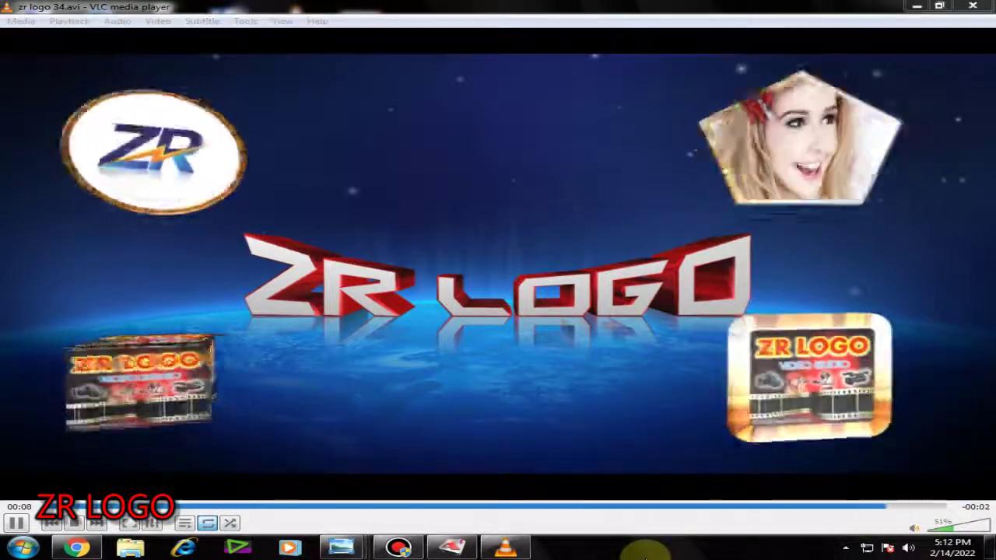
left_click(973, 8)
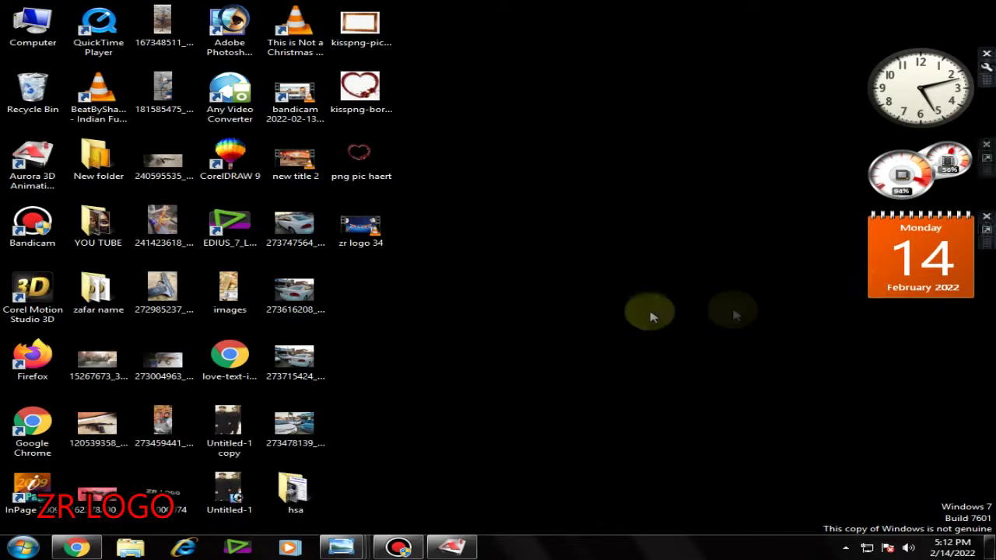